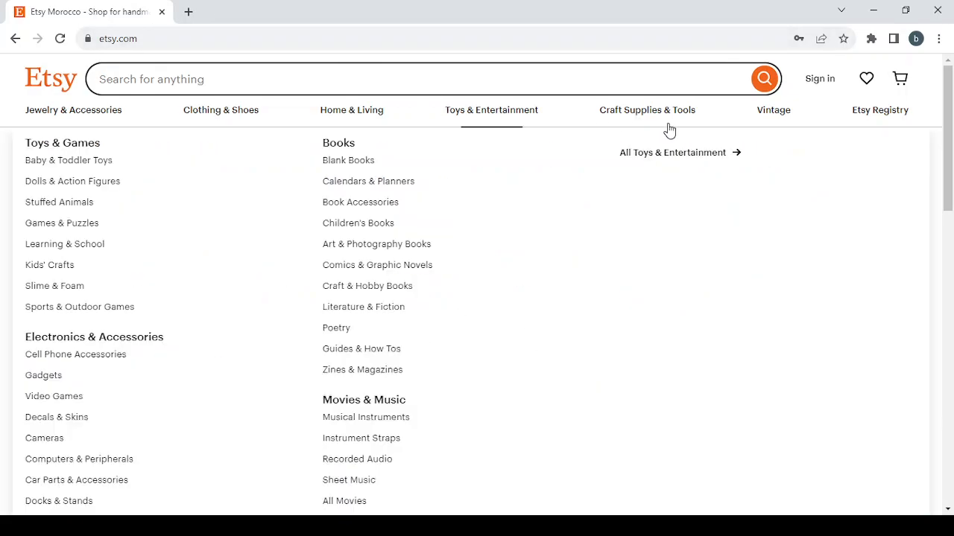
Sign in to the Etsy account with the saved e-mail address and password.
{"action": "left_click", "coordinate": [820, 88]}
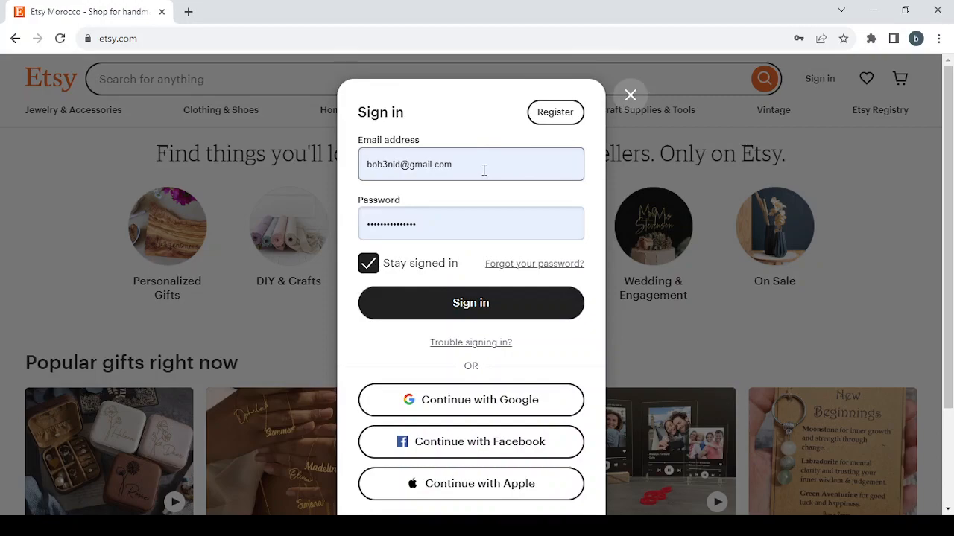
{"action": "left_click", "coordinate": [427, 219]}
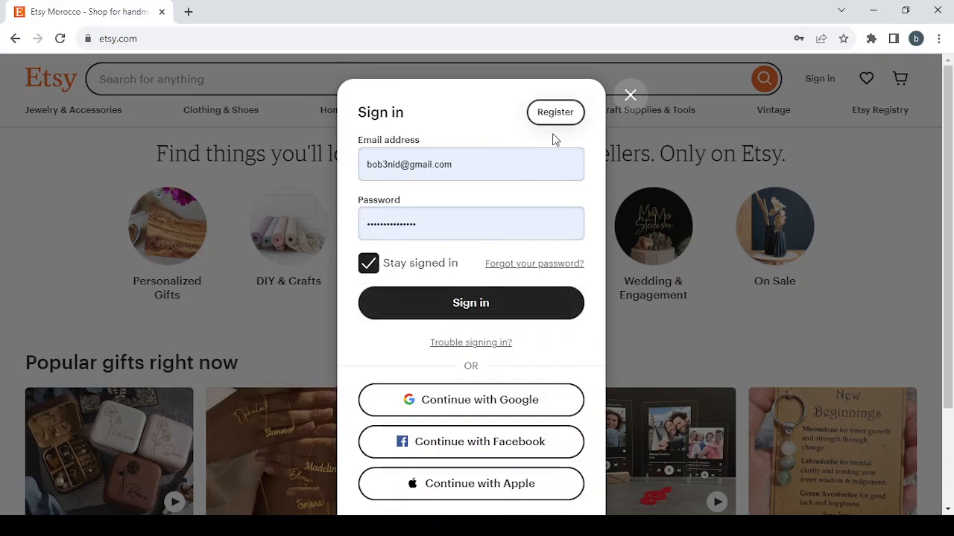
{"action": "left_click", "coordinate": [461, 305]}
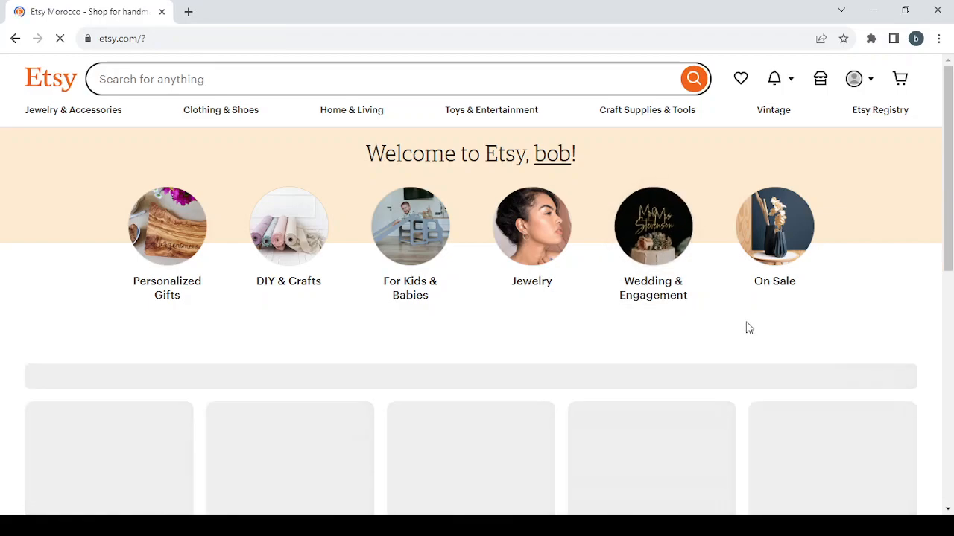
Look over the home page, the Updates notifications and the account options.
{"action": "scroll", "coordinate": [929, 305], "scroll_direction": "down", "scroll_amount": 8}
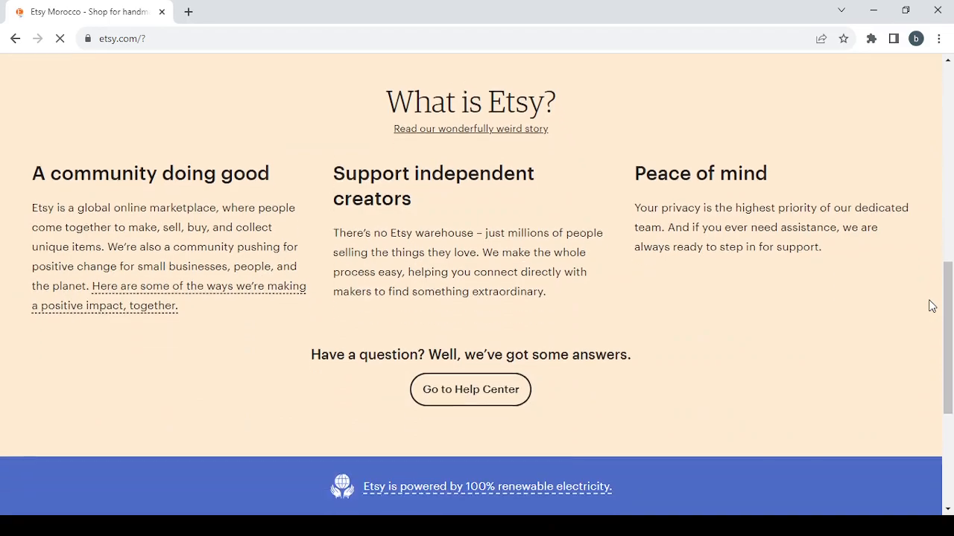
{"action": "scroll", "coordinate": [929, 306], "scroll_direction": "up", "scroll_amount": 9}
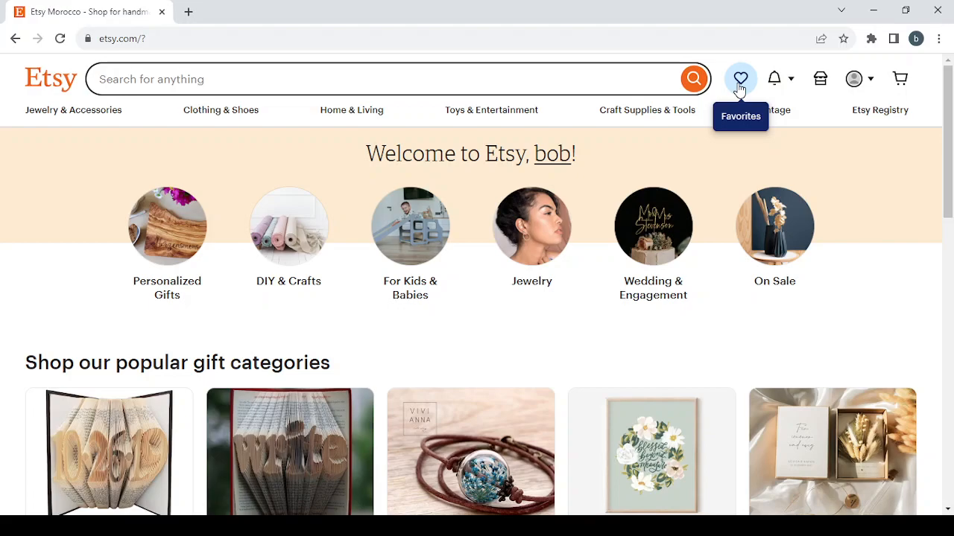
{"action": "left_click", "coordinate": [787, 81]}
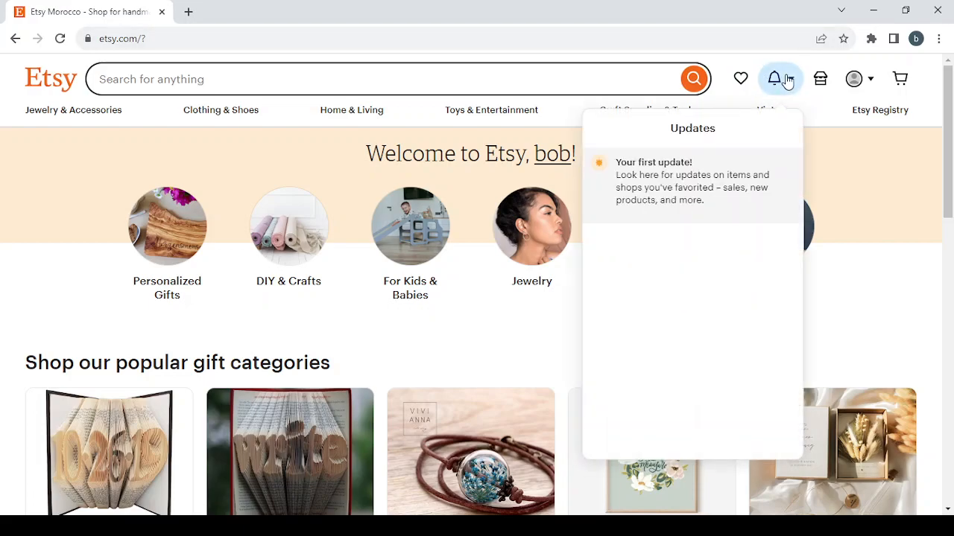
{"action": "left_click", "coordinate": [787, 81]}
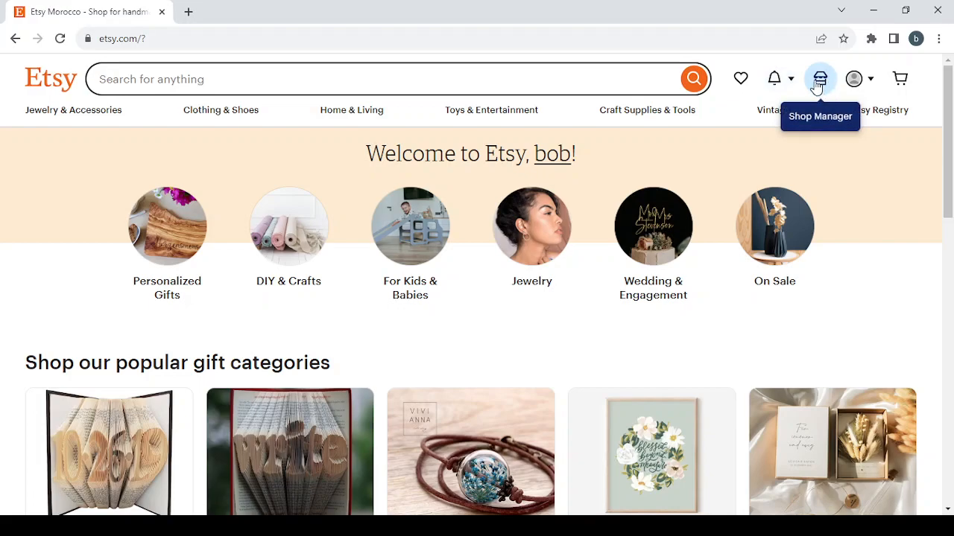
{"action": "left_click", "coordinate": [871, 88]}
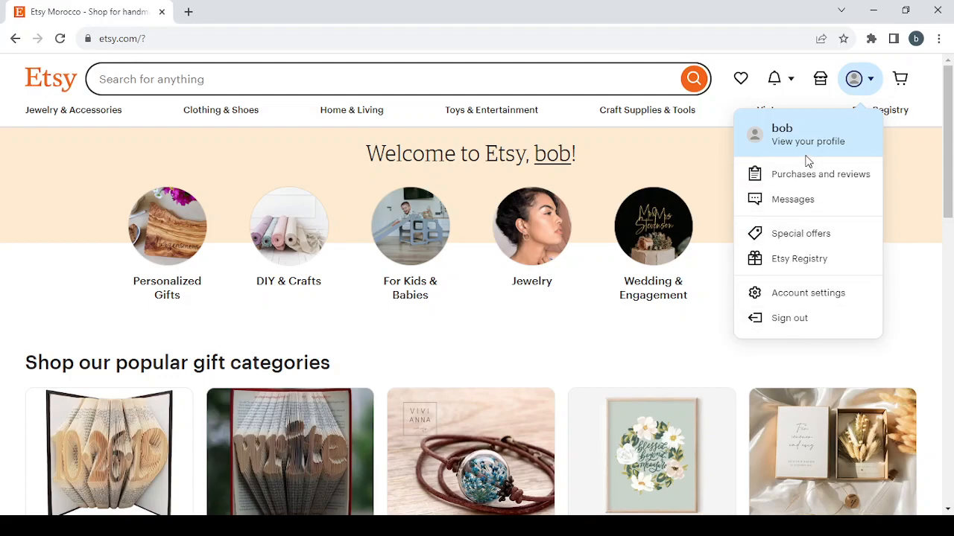
{"action": "left_click", "coordinate": [872, 83]}
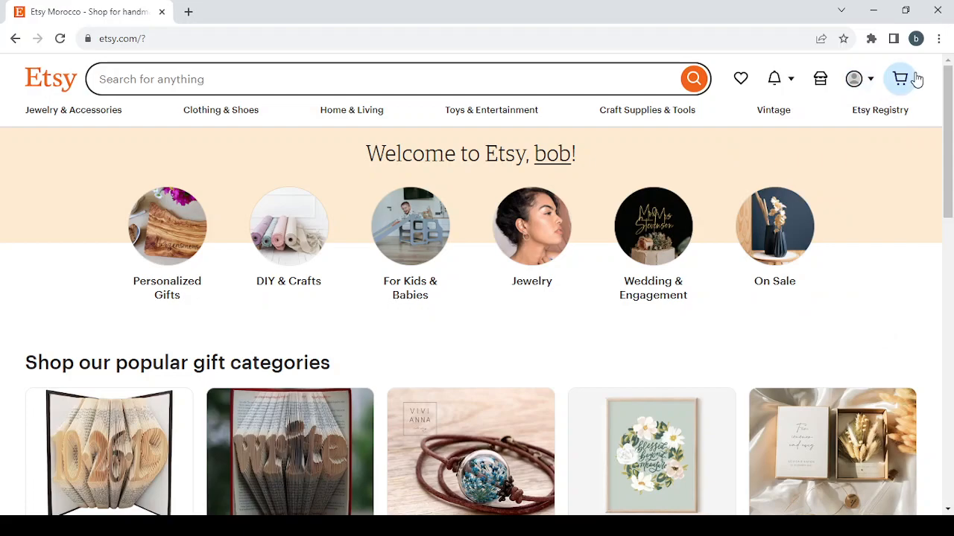
In Shop Manager's shop preferences, set the shop currency to United States Dollar, save, and go to naming the shop.
{"action": "left_click", "coordinate": [819, 81]}
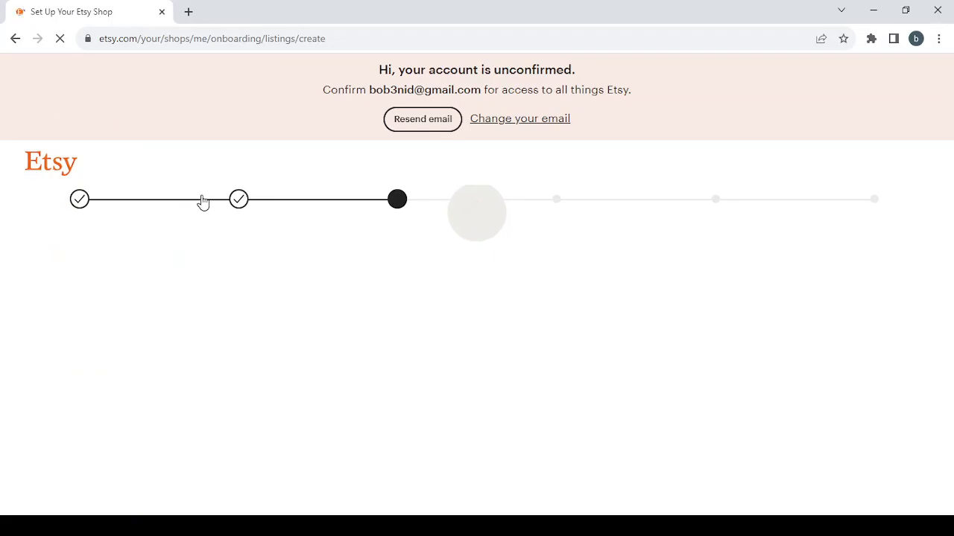
{"action": "left_click", "coordinate": [78, 199]}
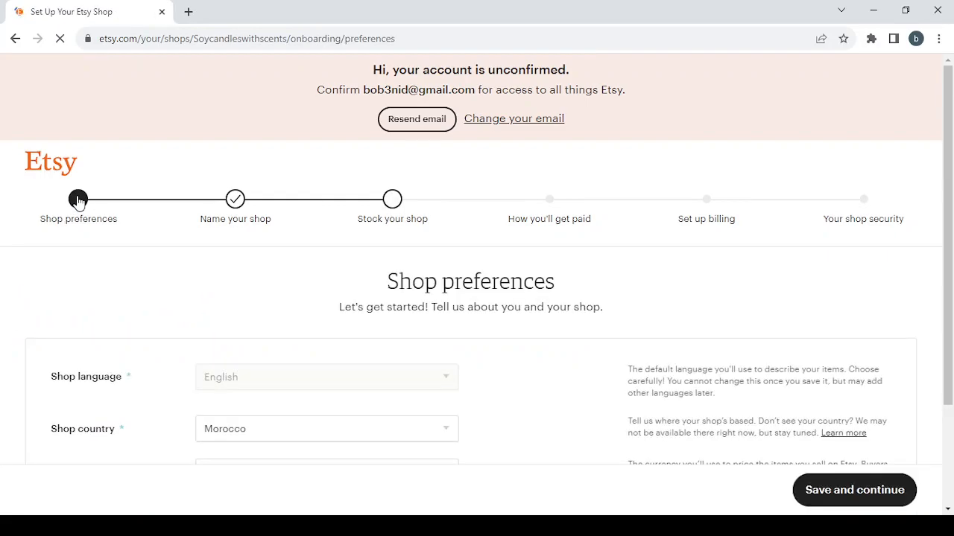
{"action": "scroll", "coordinate": [242, 314], "scroll_direction": "down", "scroll_amount": 3}
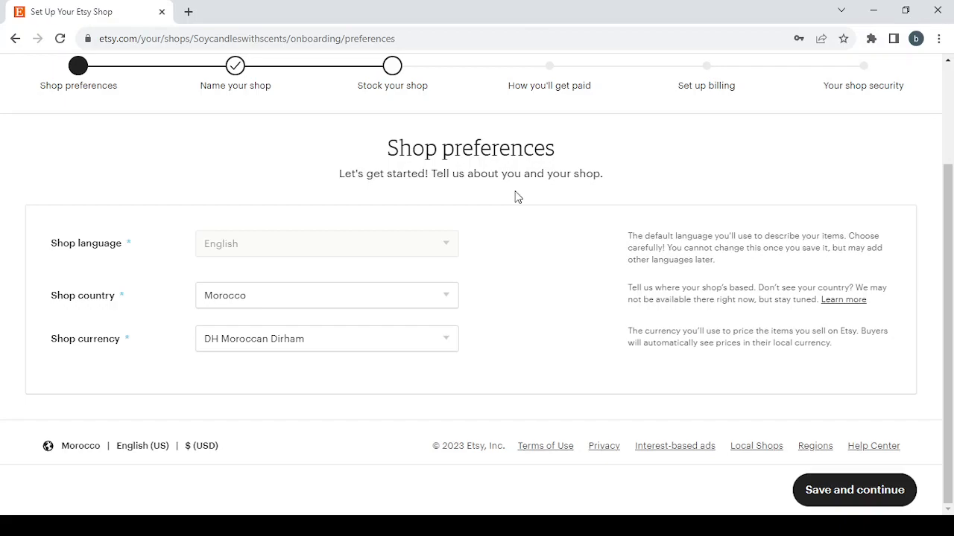
{"action": "mouse_move", "coordinate": [274, 255]}
{"action": "left_click", "coordinate": [349, 339]}
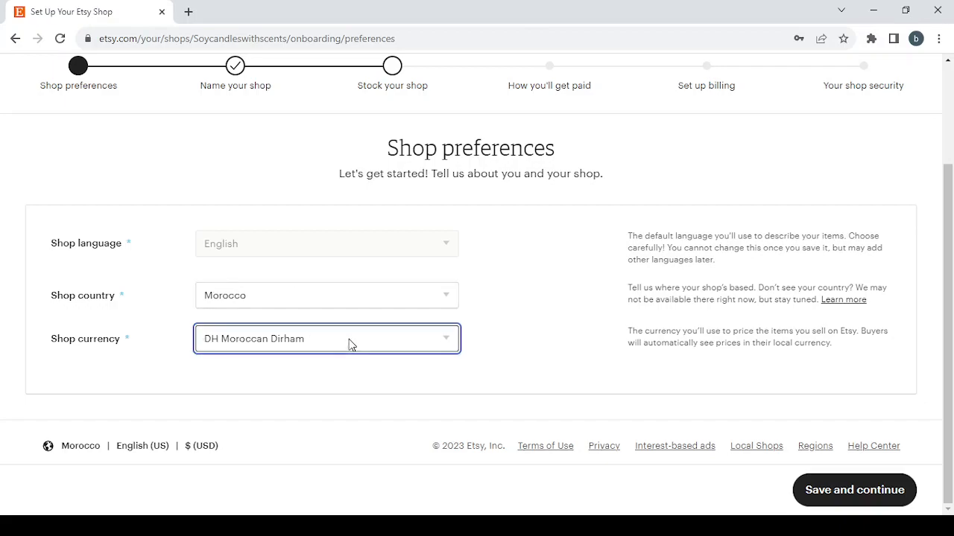
{"action": "left_click", "coordinate": [330, 94]}
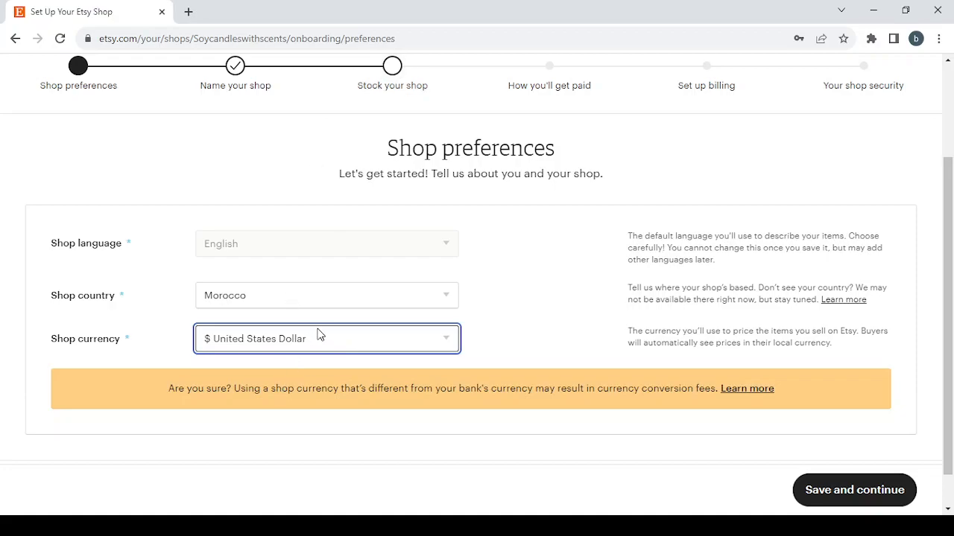
{"action": "left_click", "coordinate": [857, 489]}
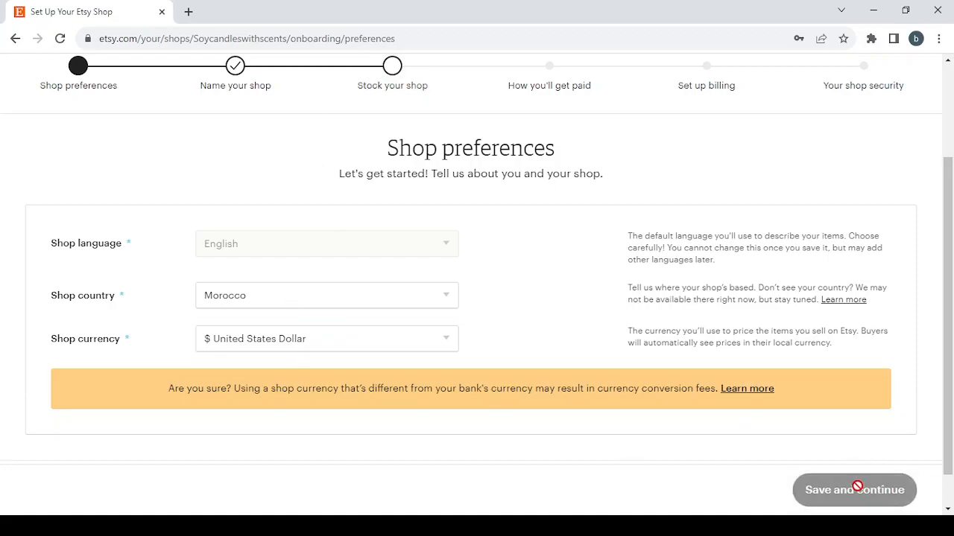
{"action": "left_click", "coordinate": [856, 488]}
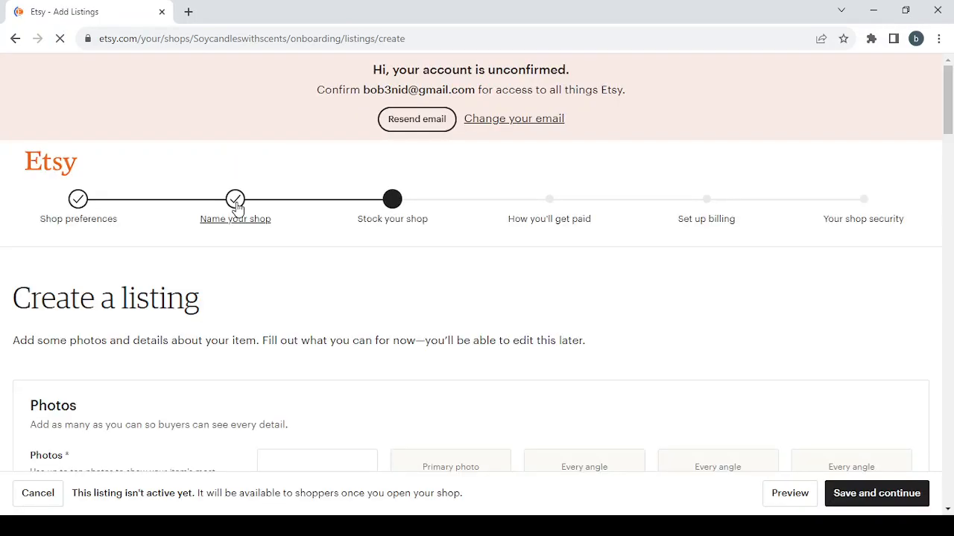
{"action": "left_click", "coordinate": [231, 209]}
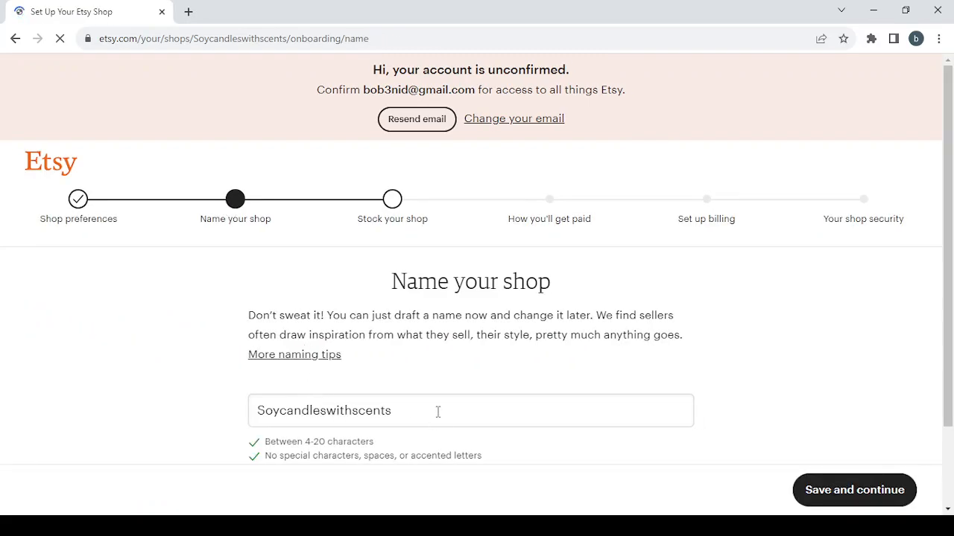
{"action": "scroll", "coordinate": [438, 412], "scroll_direction": "down", "scroll_amount": 2}
{"action": "double_click", "coordinate": [403, 312]}
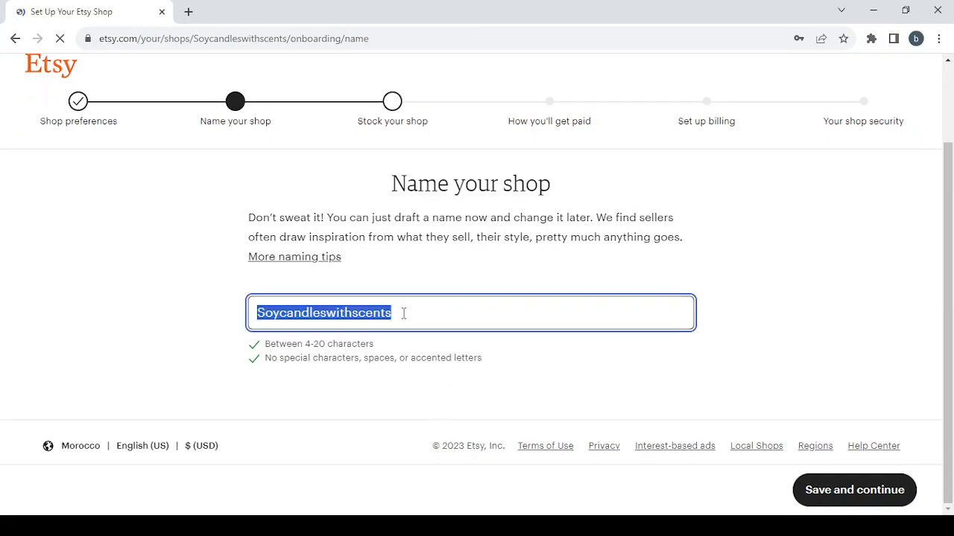
{"action": "key", "text": "ctrl+v"}
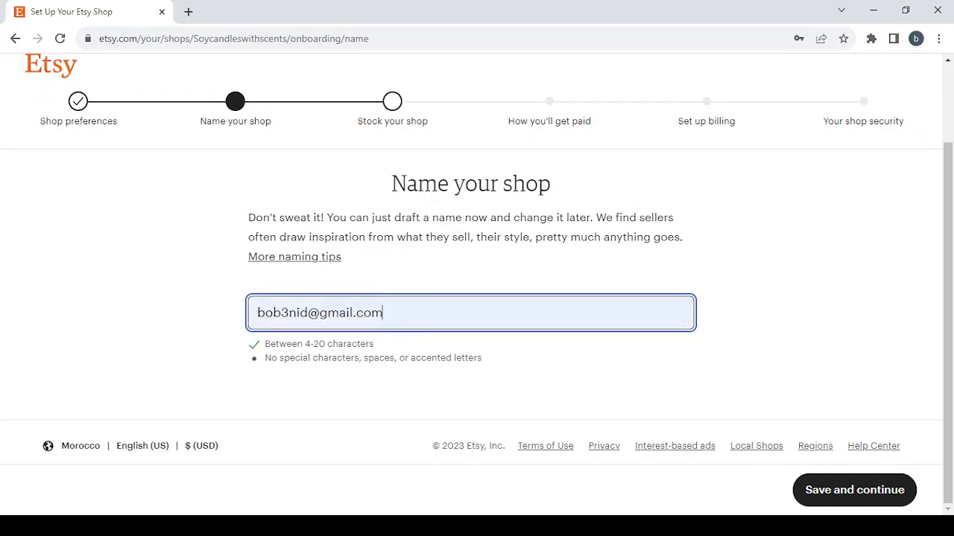
{"action": "key", "text": "alt+Tab"}
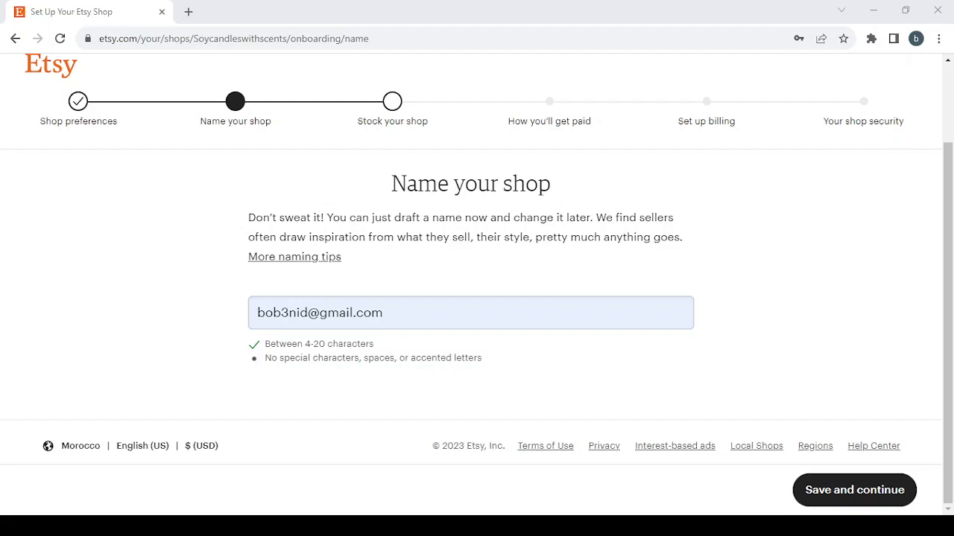
Replace the contents of the shop name field with Handstitched, without a hyphen.
{"action": "left_click", "coordinate": [411, 299]}
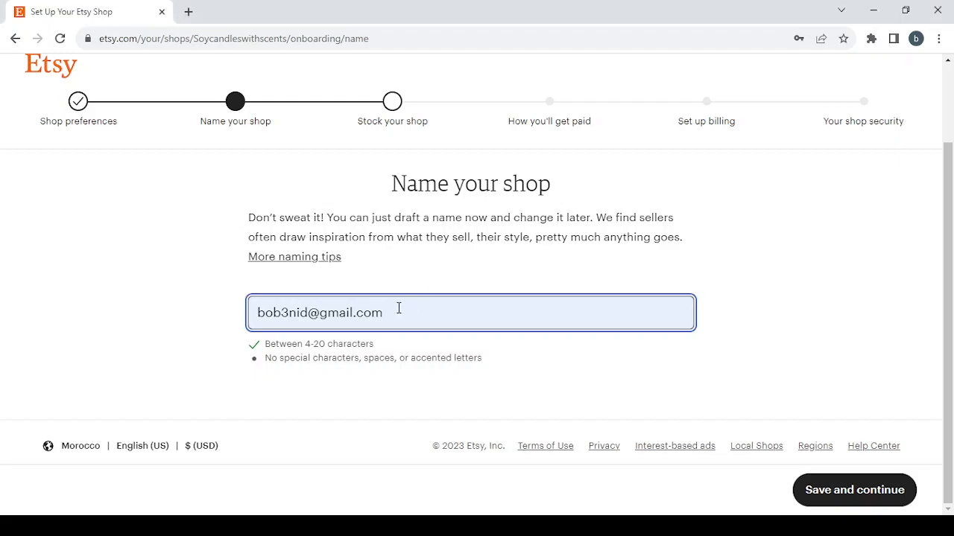
{"action": "double_click", "coordinate": [399, 308]}
{"action": "key", "text": "ctrl+a"}
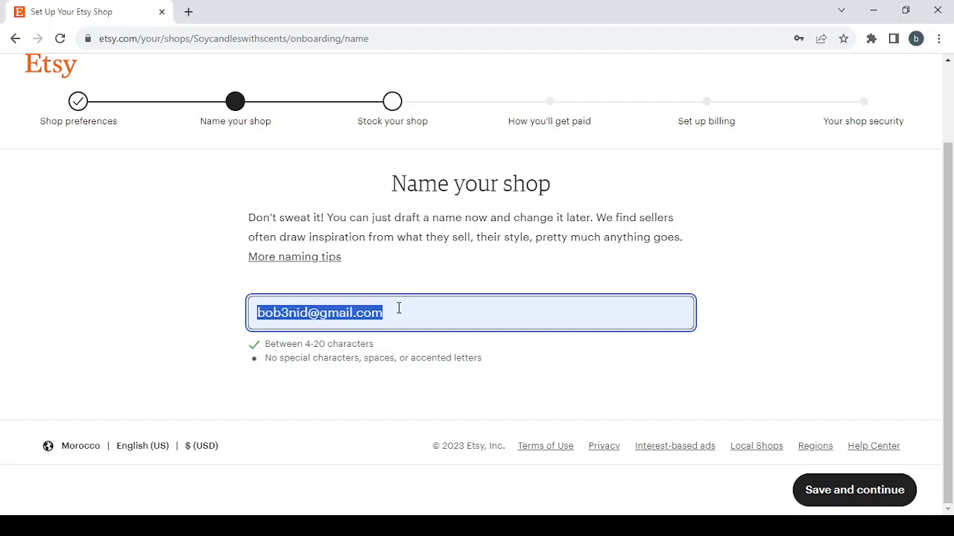
{"action": "type", "text": "Hand-stitched"}
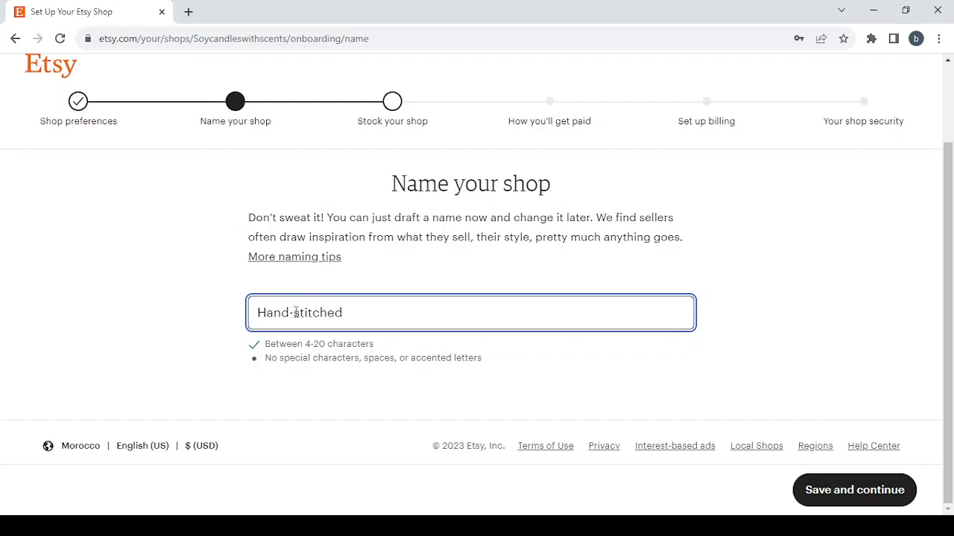
{"action": "left_click", "coordinate": [295, 313]}
{"action": "key", "text": "BackSpace"}
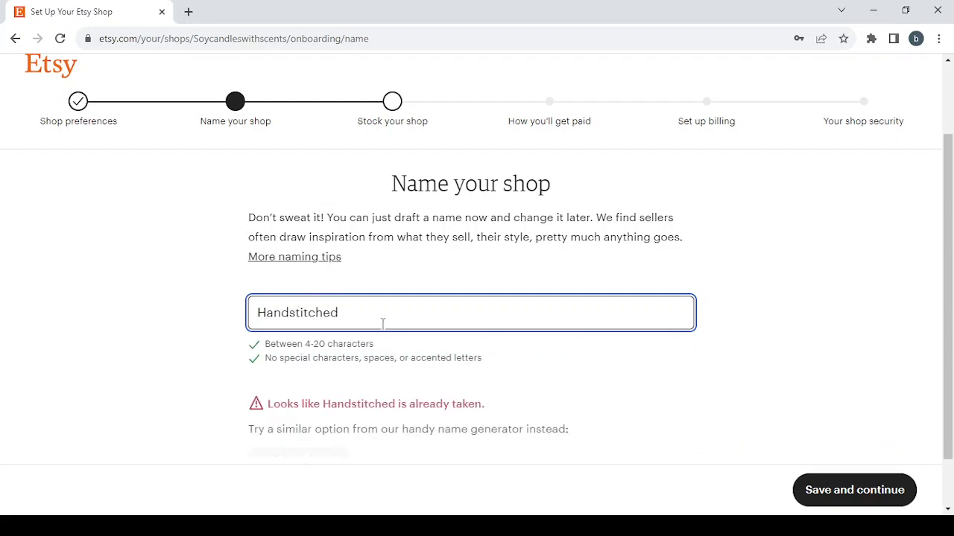
Choose the suggested shop name HndsttchdCrafts and save it to continue to stocking the shop.
{"action": "scroll", "coordinate": [520, 336], "scroll_direction": "down", "scroll_amount": 1}
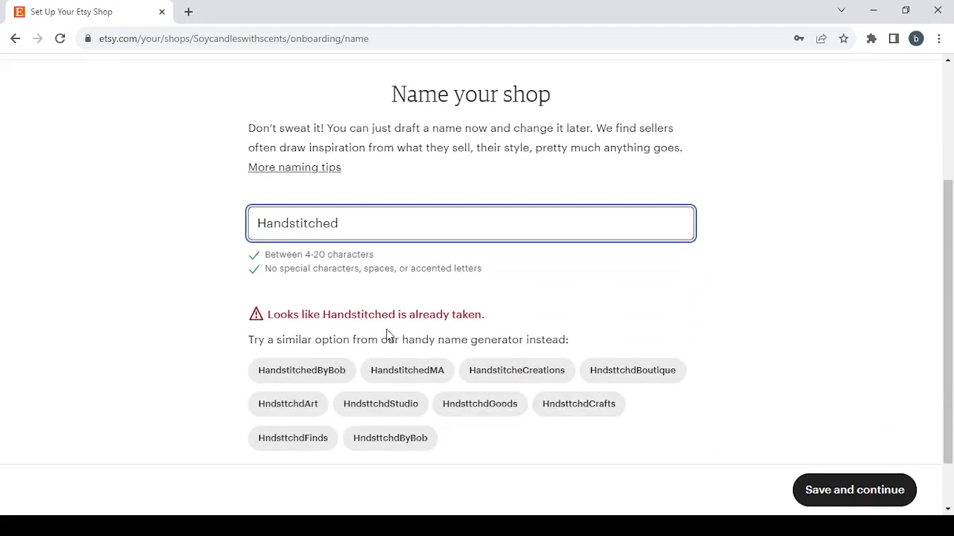
{"action": "left_click", "coordinate": [575, 406]}
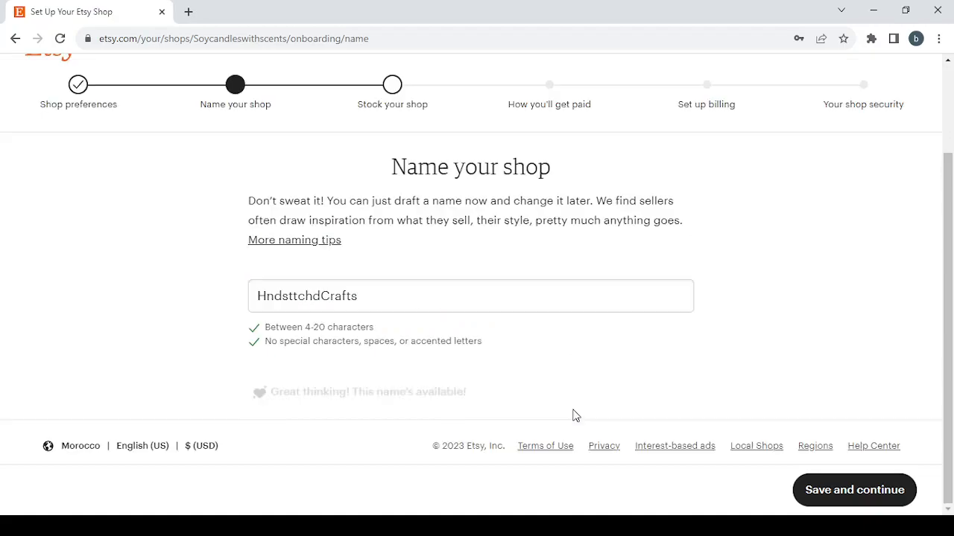
{"action": "left_click", "coordinate": [842, 488]}
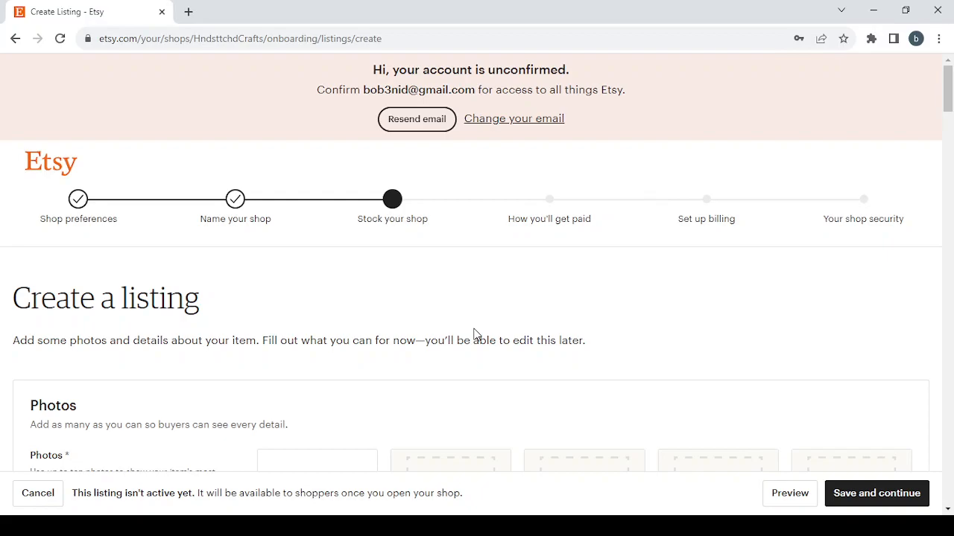
Examine the Photos and Video sections of the new listing form, including their tips and upload slots.
{"action": "scroll", "coordinate": [422, 391], "scroll_direction": "down", "scroll_amount": 1}
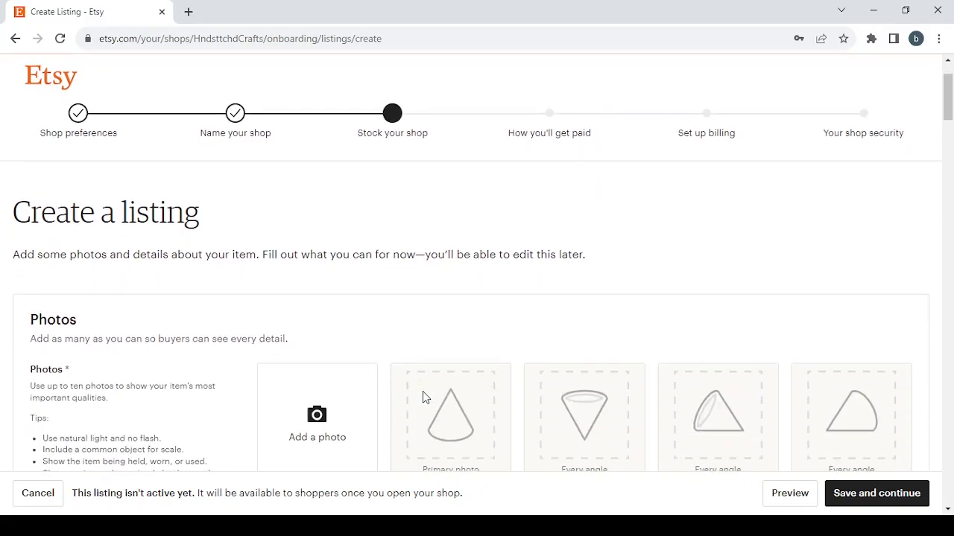
{"action": "scroll", "coordinate": [422, 396], "scroll_direction": "down", "scroll_amount": 1}
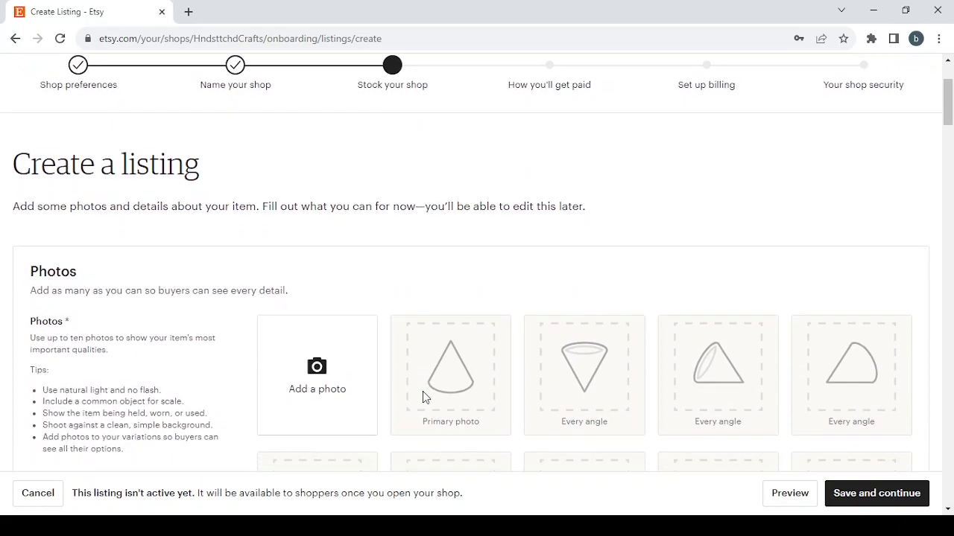
{"action": "scroll", "coordinate": [423, 391], "scroll_direction": "down", "scroll_amount": 2}
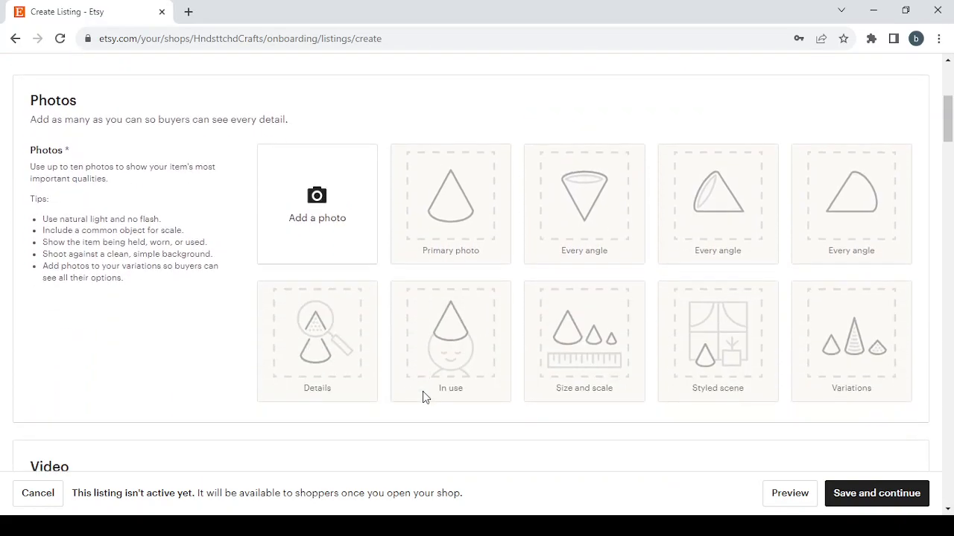
{"action": "scroll", "coordinate": [423, 391], "scroll_direction": "up", "scroll_amount": 1}
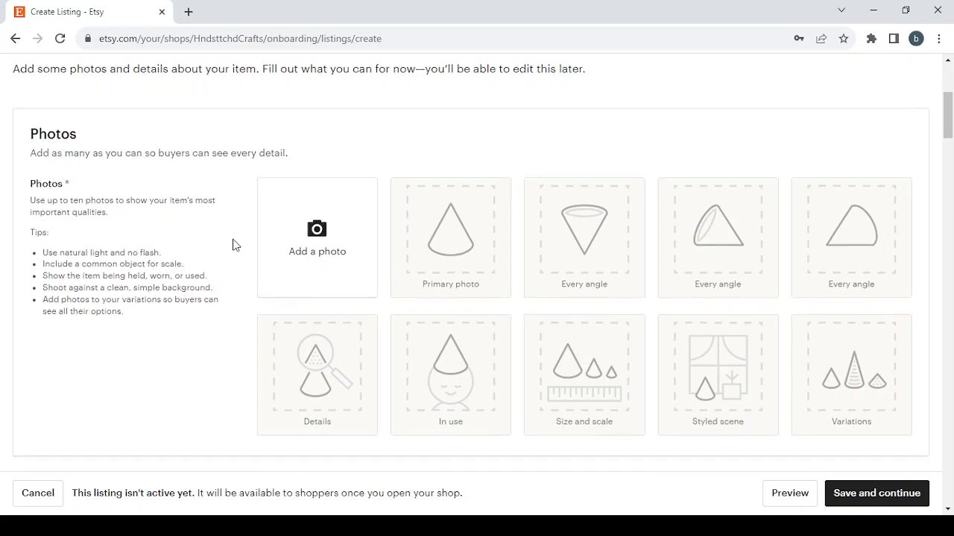
{"action": "scroll", "coordinate": [233, 245], "scroll_direction": "up", "scroll_amount": 4}
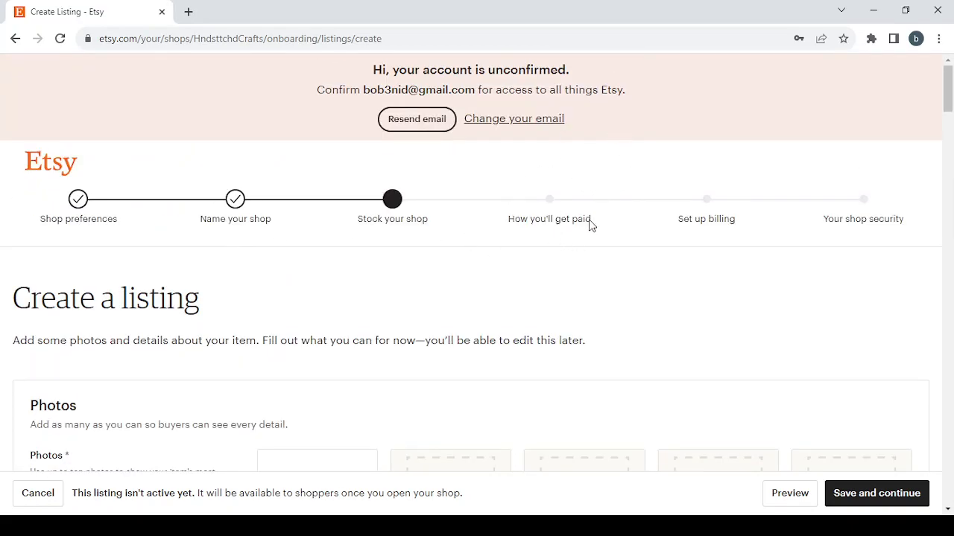
{"action": "scroll", "coordinate": [295, 383], "scroll_direction": "down", "scroll_amount": 3}
{"action": "scroll", "coordinate": [295, 383], "scroll_direction": "down", "scroll_amount": 2}
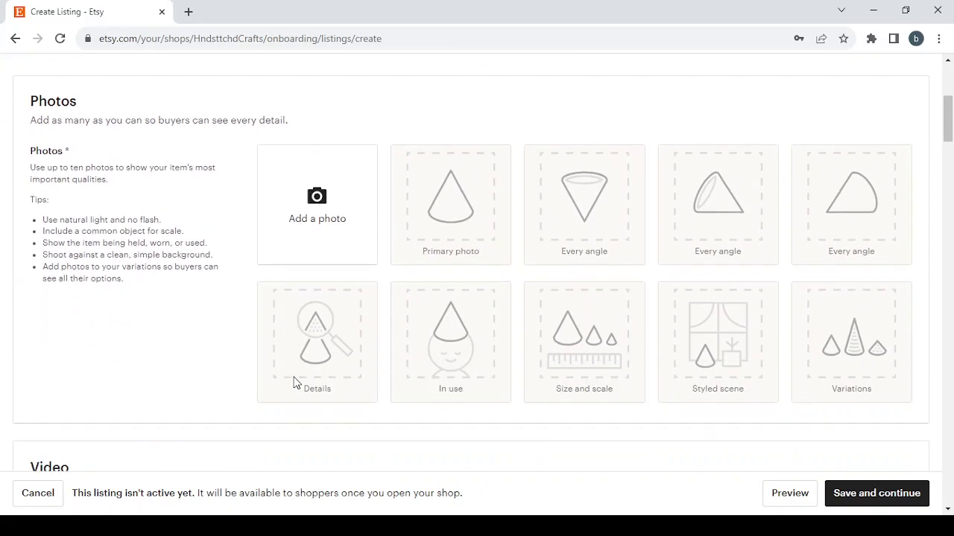
{"action": "scroll", "coordinate": [248, 257], "scroll_direction": "down", "scroll_amount": 4}
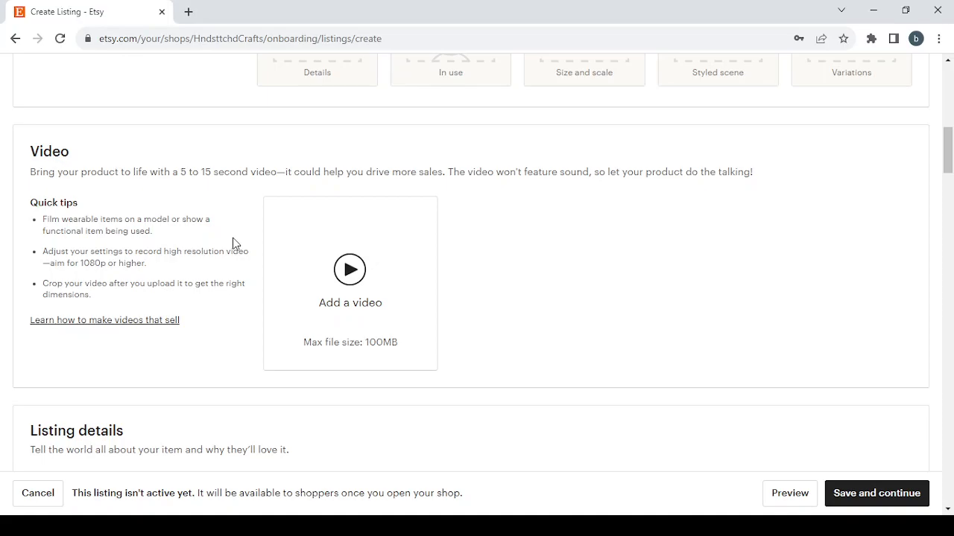
{"action": "scroll", "coordinate": [232, 238], "scroll_direction": "up", "scroll_amount": 3}
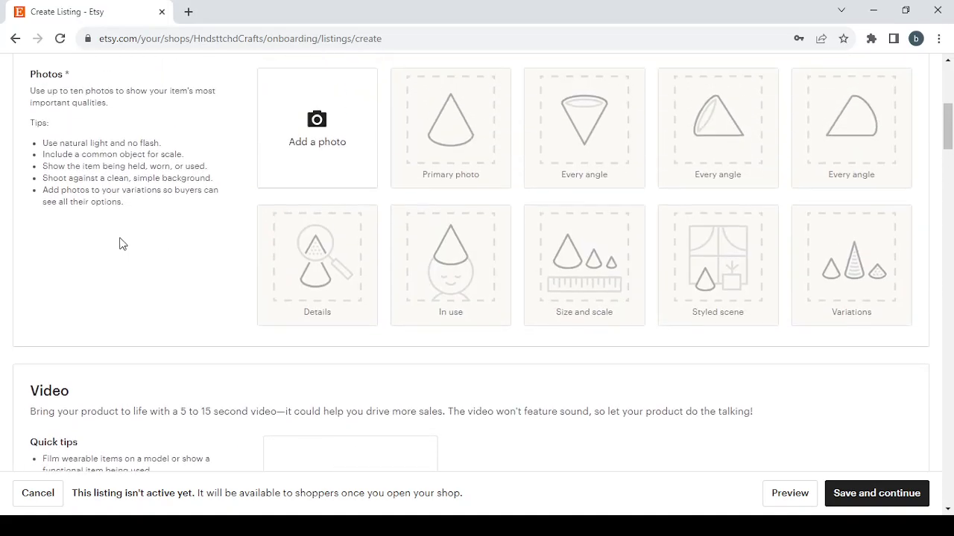
Enter Hand-stitched as the listing title in the Listing details section.
{"action": "scroll", "coordinate": [194, 310], "scroll_direction": "down", "scroll_amount": 1}
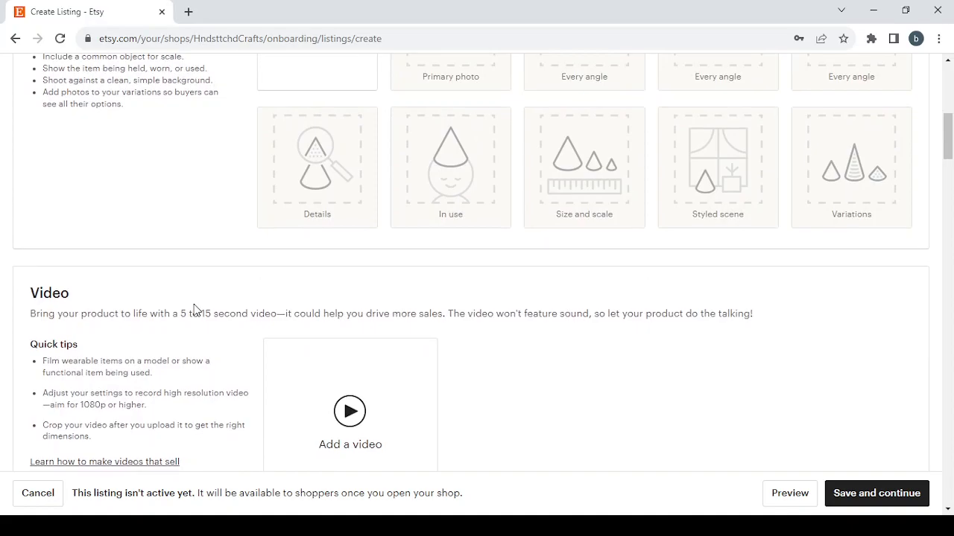
{"action": "scroll", "coordinate": [194, 310], "scroll_direction": "down", "scroll_amount": 1}
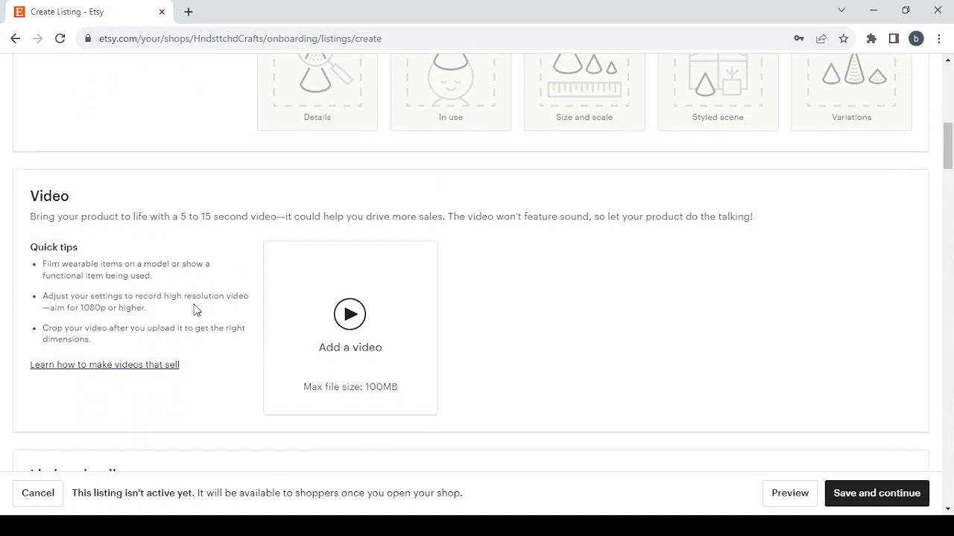
{"action": "scroll", "coordinate": [194, 310], "scroll_direction": "down", "scroll_amount": 4}
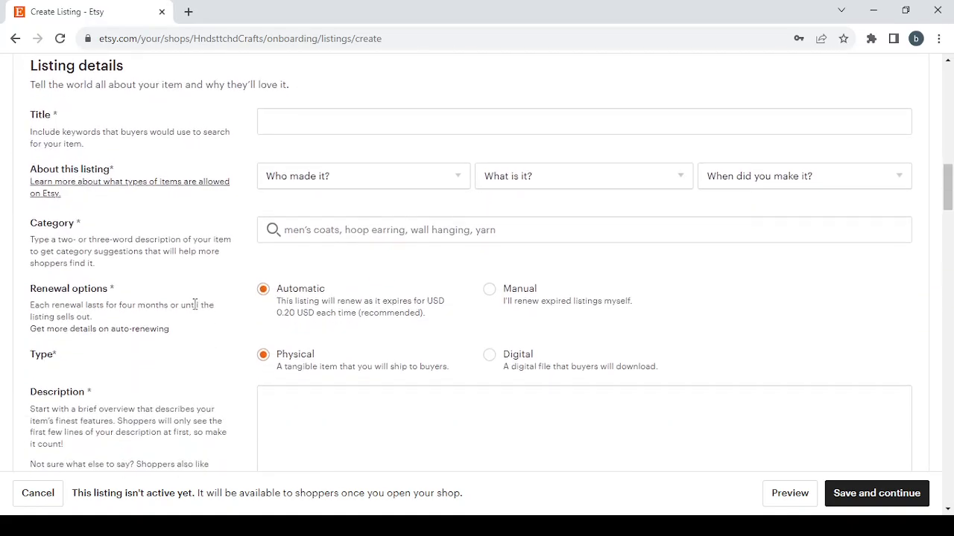
{"action": "left_click", "coordinate": [333, 132]}
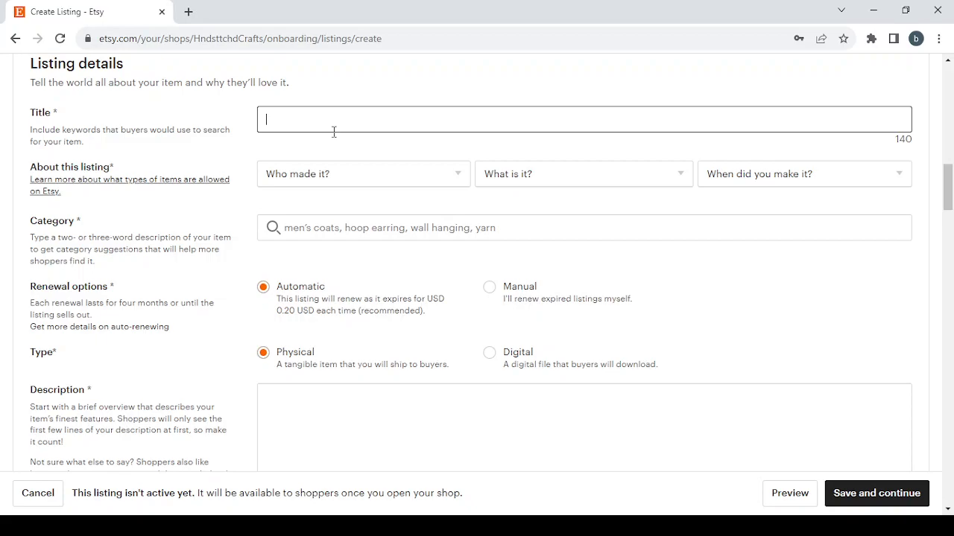
{"action": "type", "text": "Hand-stitched"}
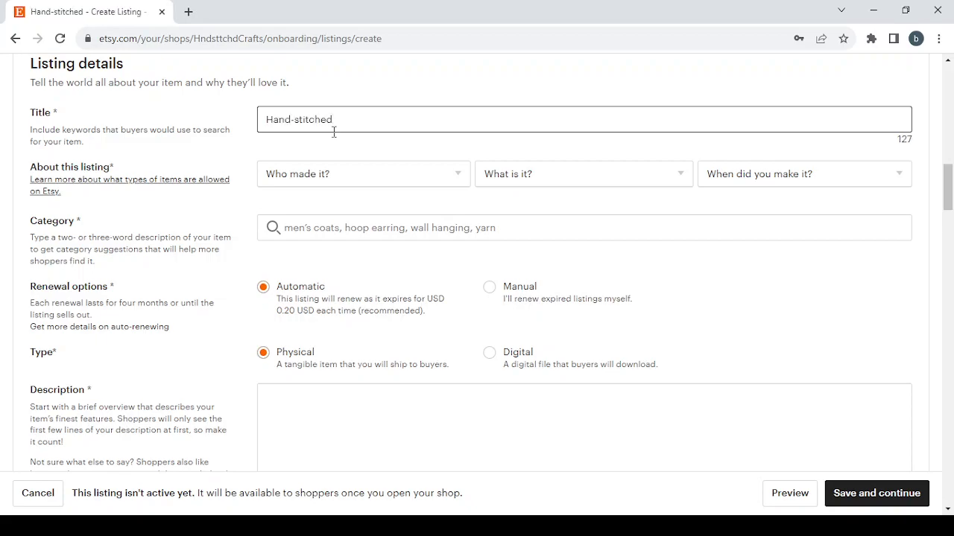
Describe the item under About this listing as made by "I did", "A finished product", and made in 2020 - 2023.
{"action": "left_click", "coordinate": [352, 168]}
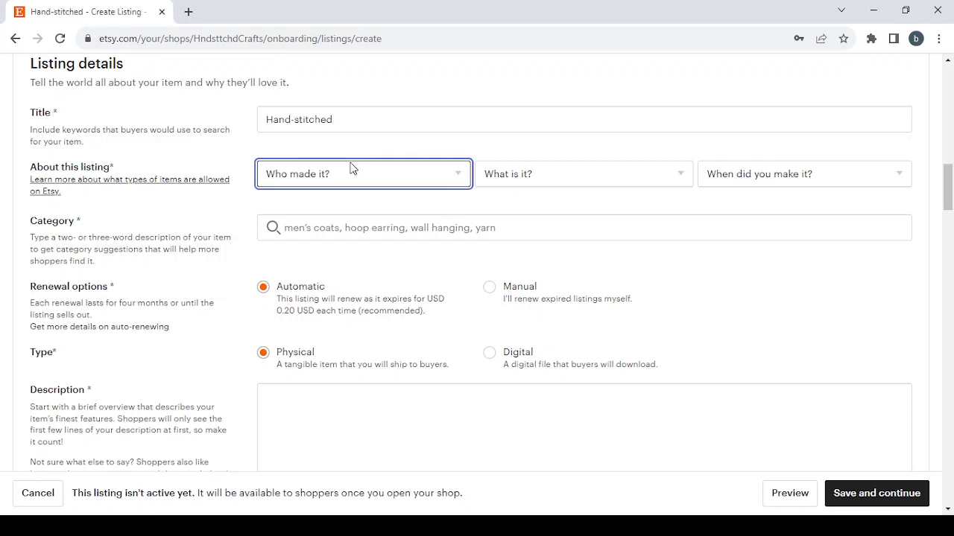
{"action": "left_click", "coordinate": [348, 222]}
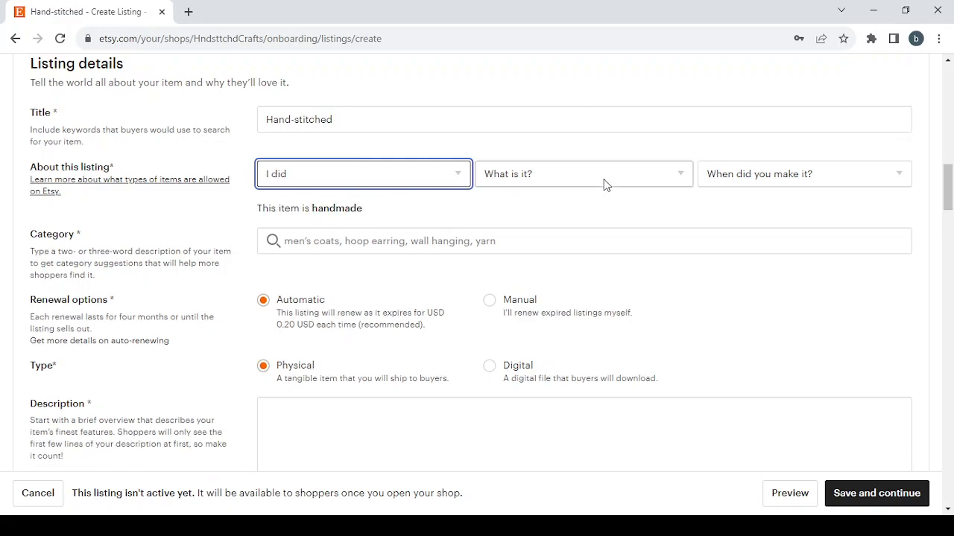
{"action": "left_click", "coordinate": [639, 173]}
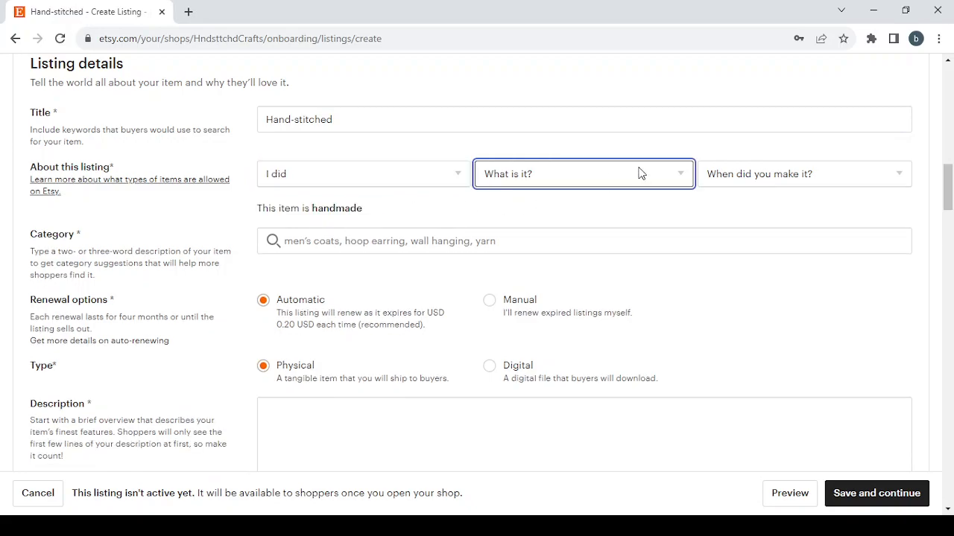
{"action": "left_click", "coordinate": [625, 225]}
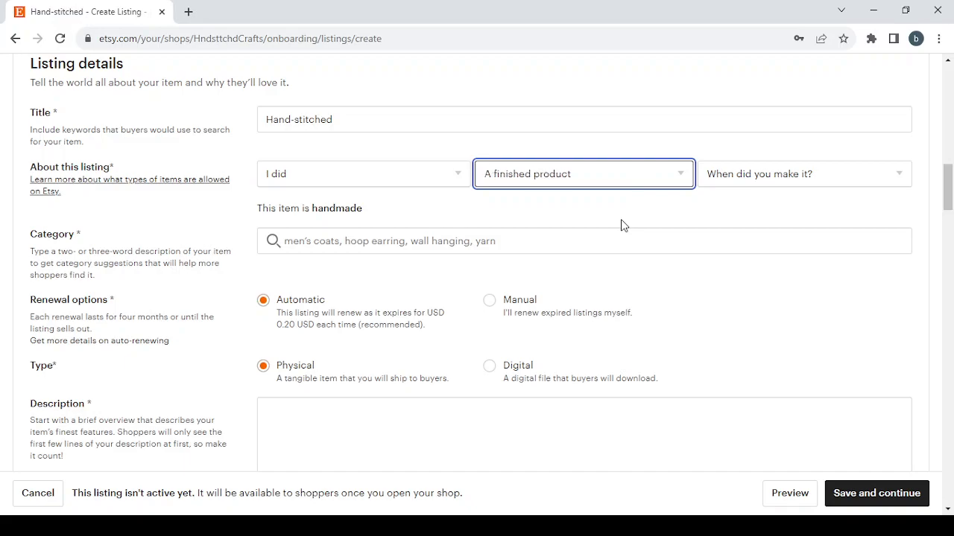
{"action": "left_click", "coordinate": [830, 179]}
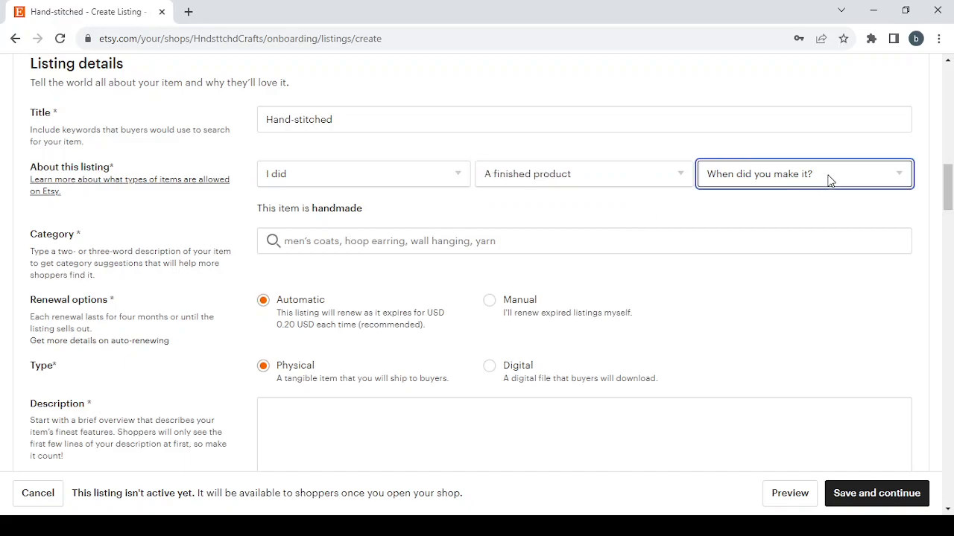
{"action": "left_click", "coordinate": [812, 246]}
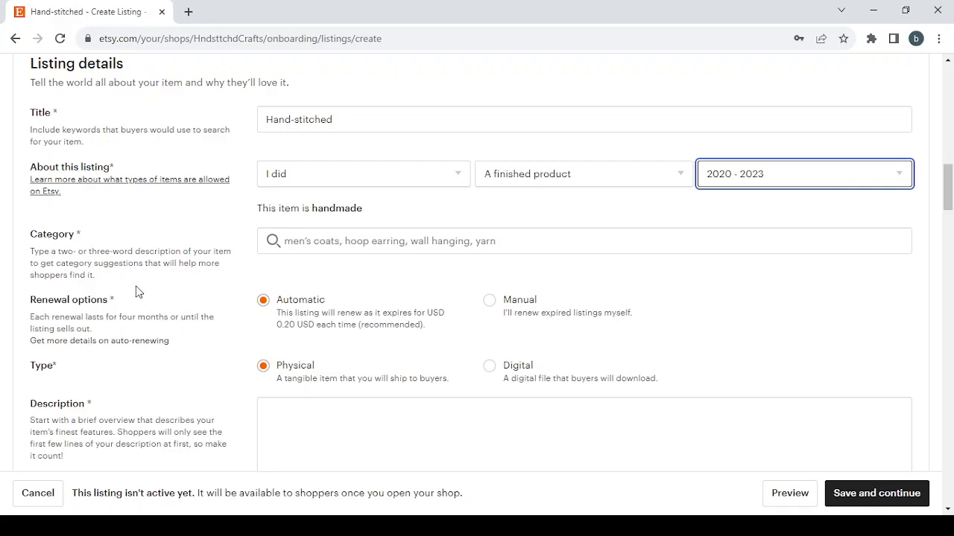
Search the listing categories for Hand-stitched and choose the Embroidery category under Art & Collectibles, Fiber Arts.
{"action": "left_click", "coordinate": [326, 249]}
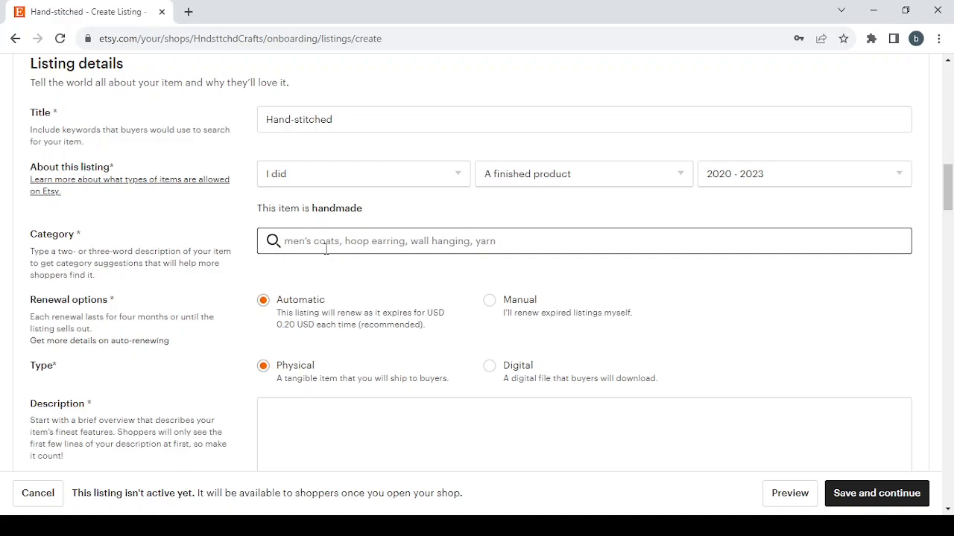
{"action": "type", "text": "Hand-stitched"}
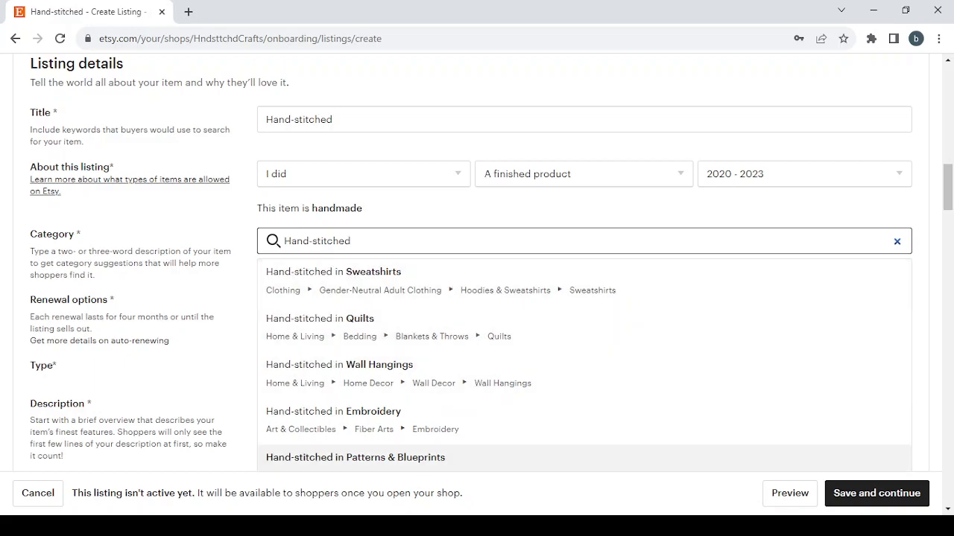
{"action": "left_click", "coordinate": [407, 526]}
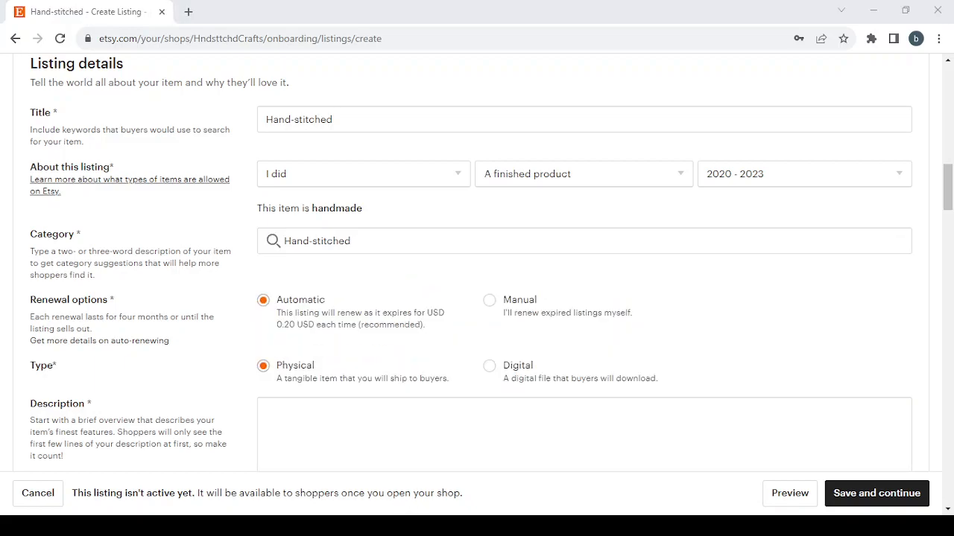
{"action": "left_click", "coordinate": [350, 241]}
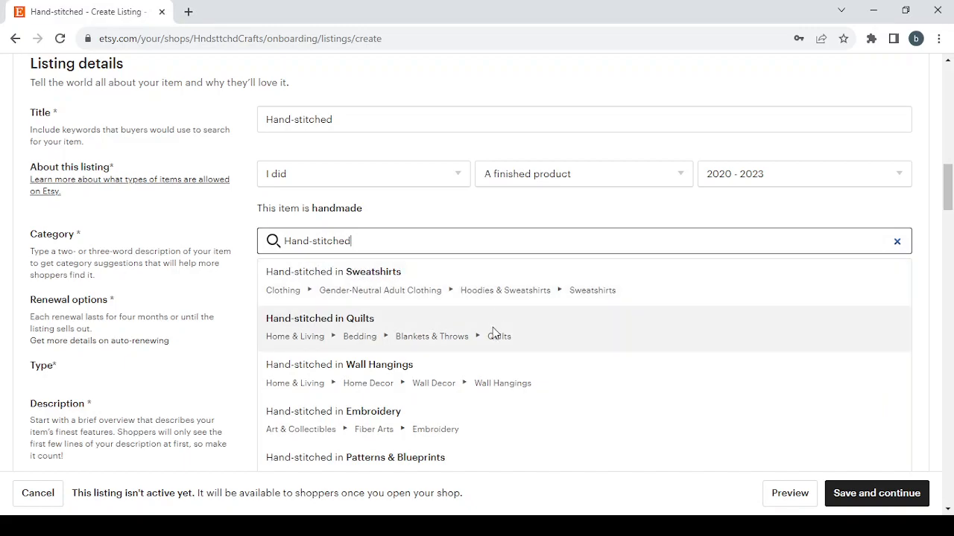
{"action": "scroll", "coordinate": [492, 333], "scroll_direction": "down", "scroll_amount": 1}
{"action": "scroll", "coordinate": [493, 333], "scroll_direction": "down", "scroll_amount": 1}
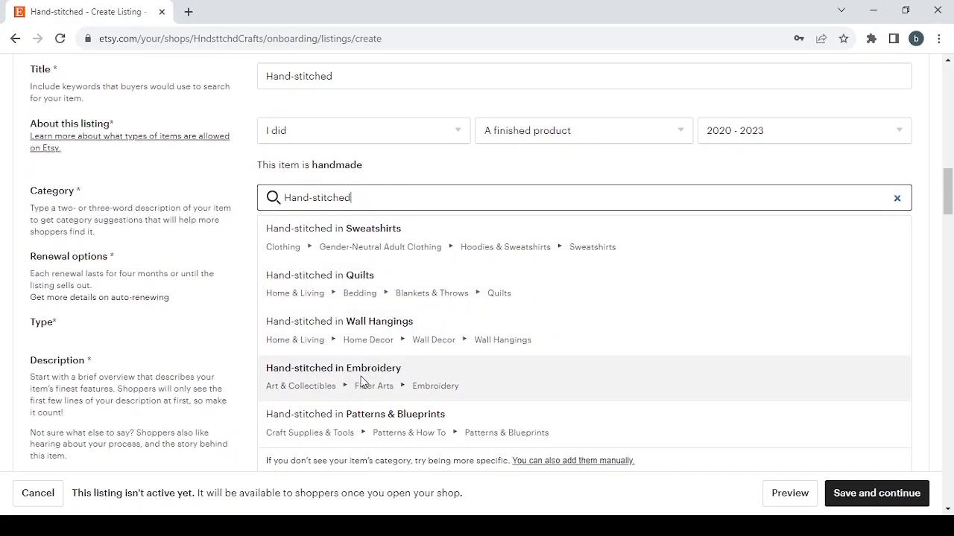
{"action": "left_click", "coordinate": [361, 376]}
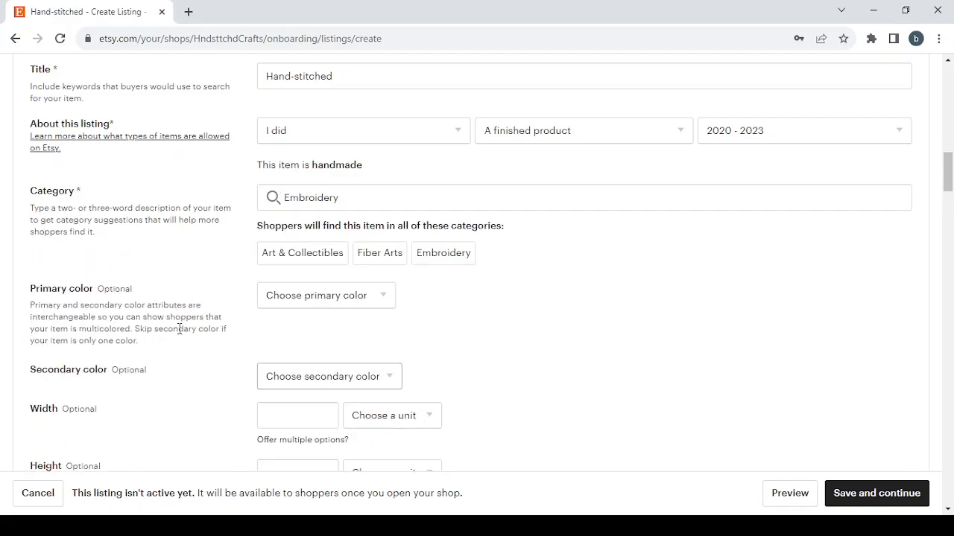
Examine the optional item attributes, renewal options, item type and description field in the listing details.
{"action": "scroll", "coordinate": [132, 302], "scroll_direction": "down", "scroll_amount": 1}
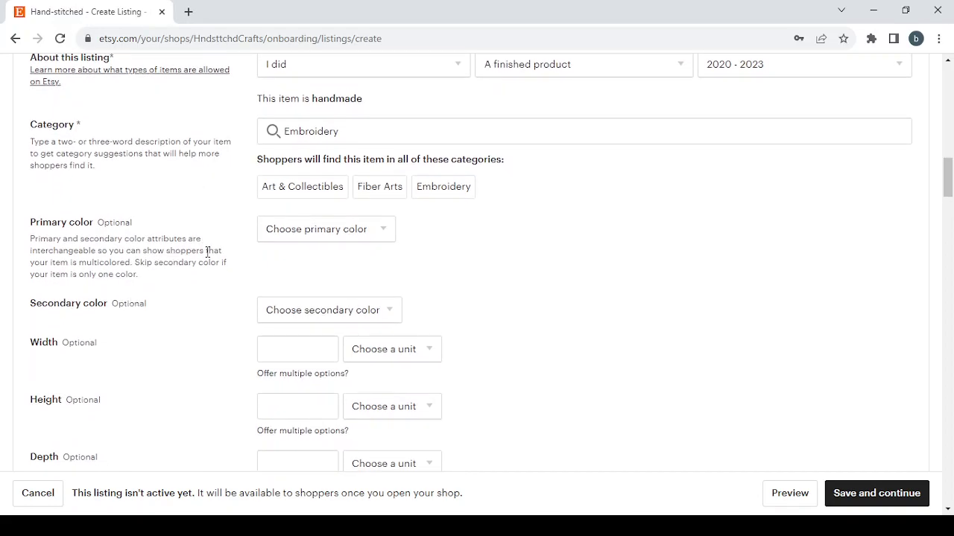
{"action": "scroll", "coordinate": [207, 252], "scroll_direction": "down", "scroll_amount": 5}
{"action": "scroll", "coordinate": [207, 257], "scroll_direction": "down", "scroll_amount": 5}
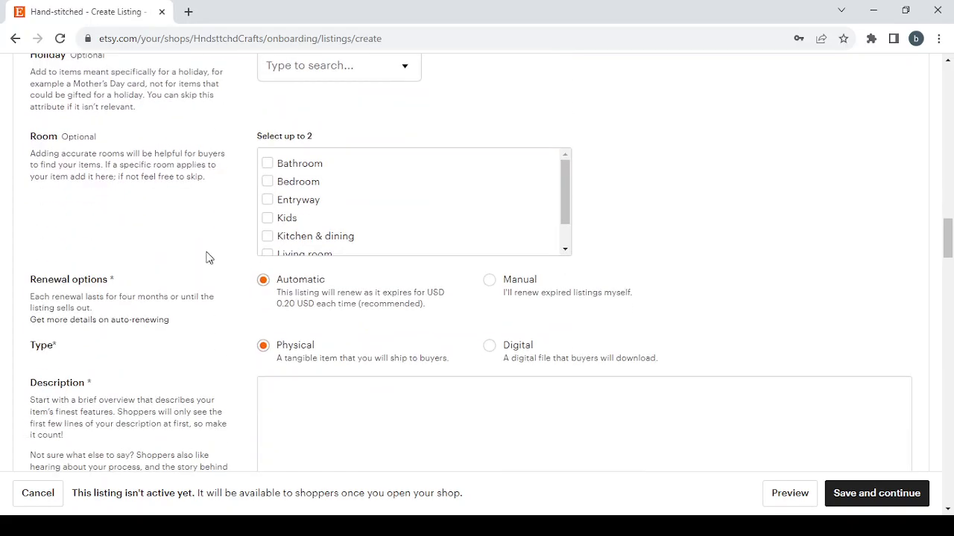
{"action": "scroll", "coordinate": [208, 257], "scroll_direction": "down", "scroll_amount": 2}
{"action": "scroll", "coordinate": [209, 257], "scroll_direction": "up", "scroll_amount": 3}
{"action": "scroll", "coordinate": [208, 257], "scroll_direction": "down", "scroll_amount": 2}
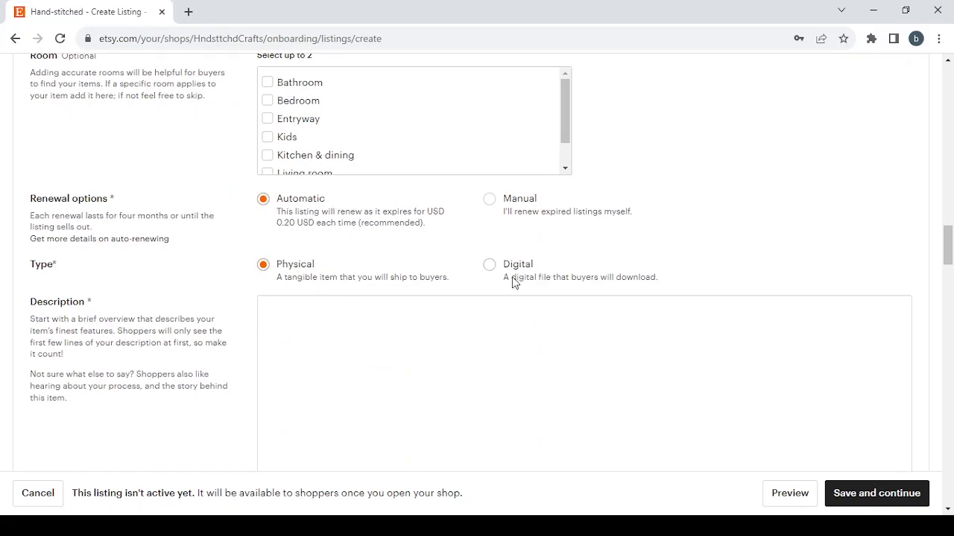
{"action": "scroll", "coordinate": [180, 291], "scroll_direction": "down", "scroll_amount": 1}
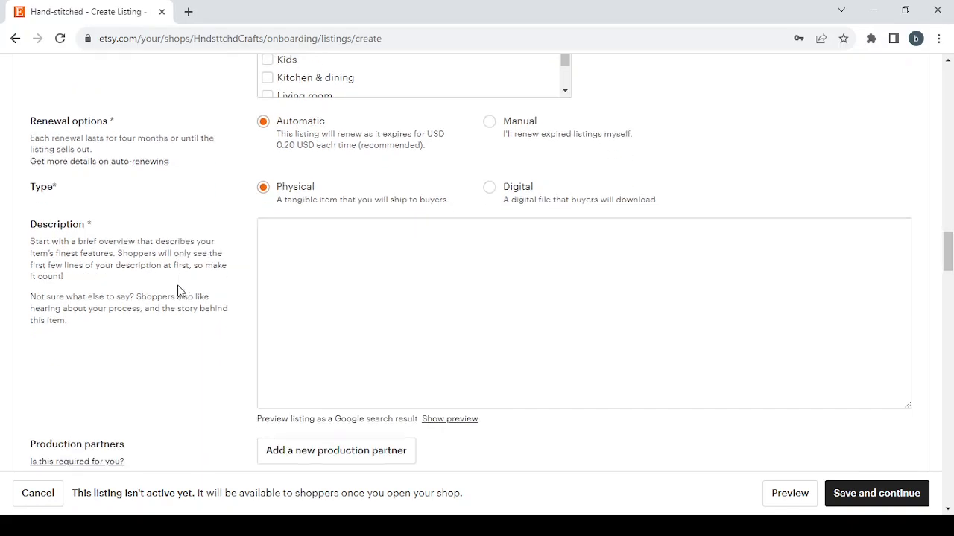
{"action": "left_click", "coordinate": [407, 526]}
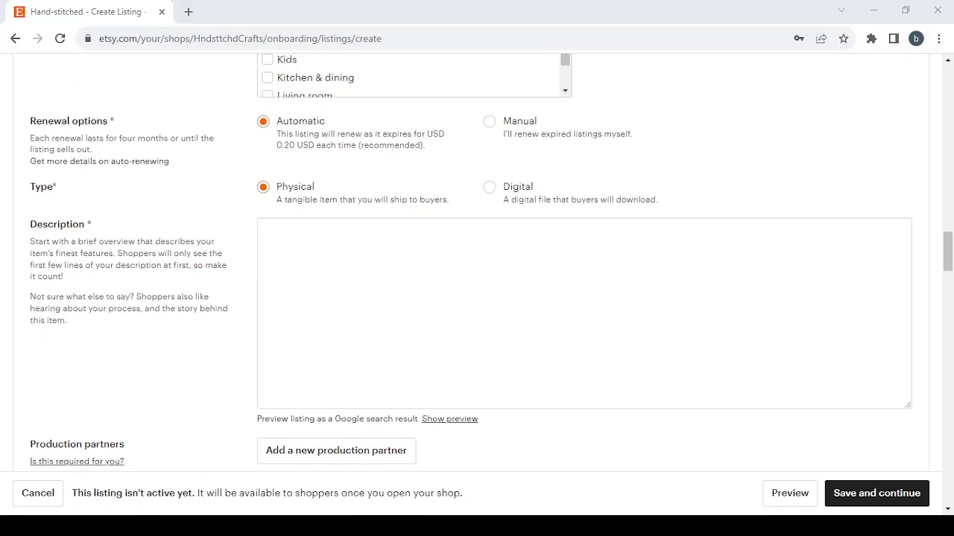
{"action": "left_click", "coordinate": [396, 235]}
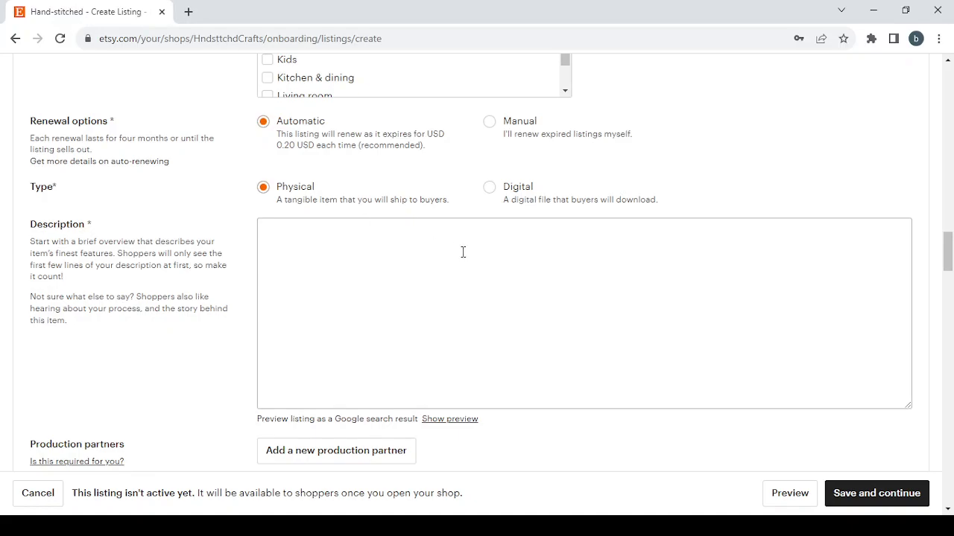
Review the production partners, tags, materials, inventory and pricing, variations and personalization settings of the listing.
{"action": "scroll", "coordinate": [222, 308], "scroll_direction": "down", "scroll_amount": 3}
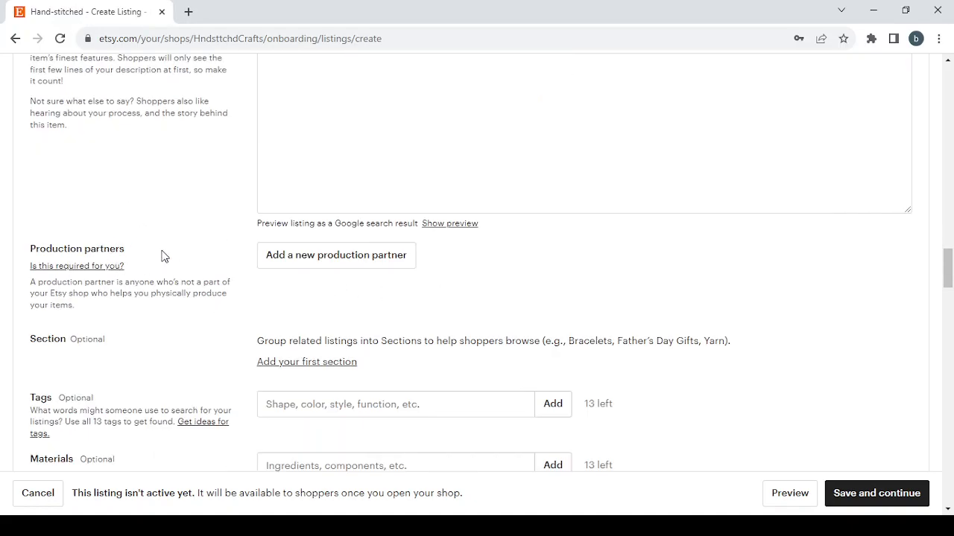
{"action": "scroll", "coordinate": [215, 262], "scroll_direction": "down", "scroll_amount": 2}
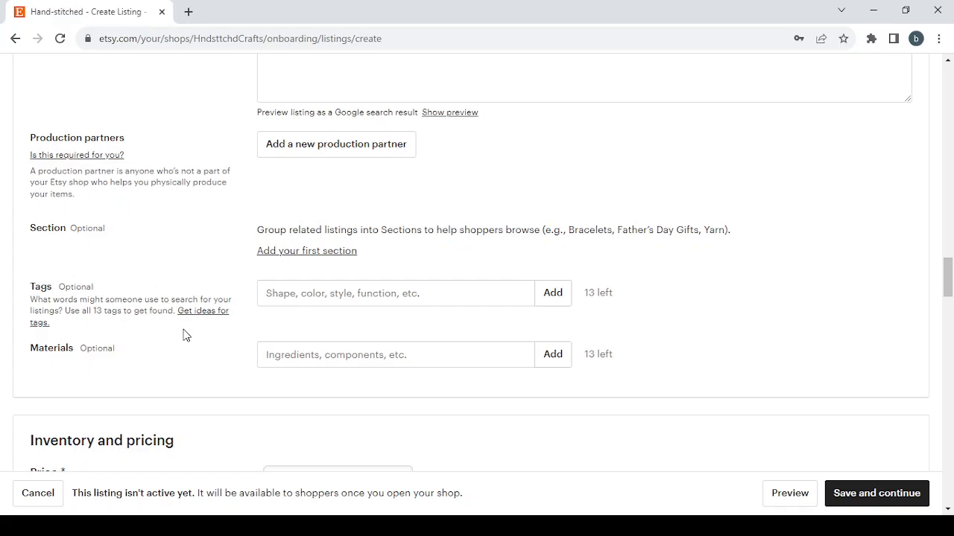
{"action": "scroll", "coordinate": [185, 336], "scroll_direction": "down", "scroll_amount": 4}
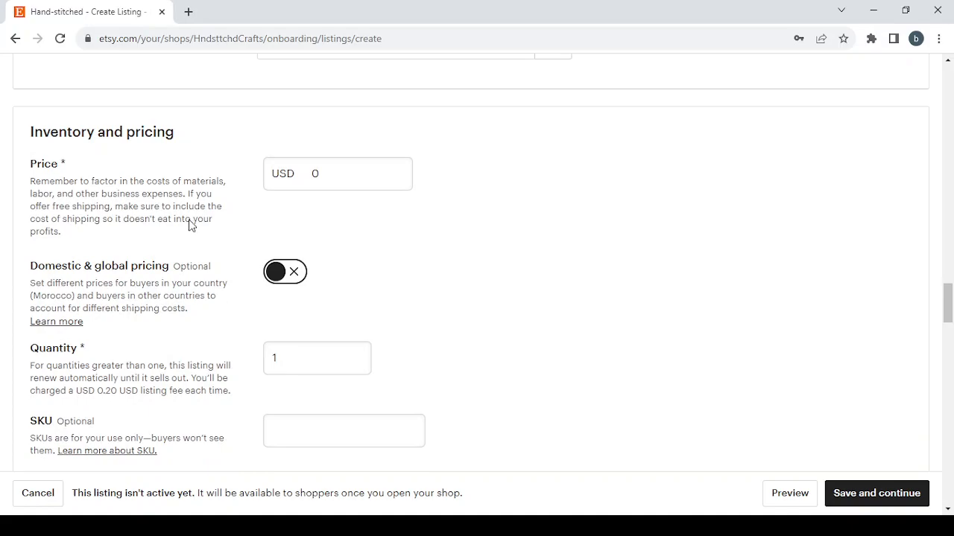
{"action": "left_click", "coordinate": [320, 169]}
{"action": "left_click", "coordinate": [370, 274]}
{"action": "scroll", "coordinate": [430, 301], "scroll_direction": "down", "scroll_amount": 2}
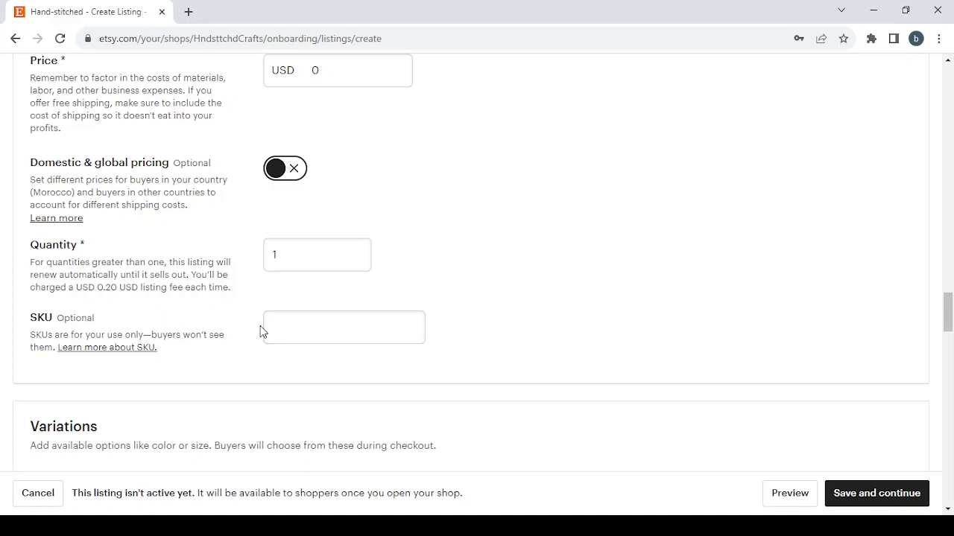
{"action": "scroll", "coordinate": [168, 335], "scroll_direction": "down", "scroll_amount": 4}
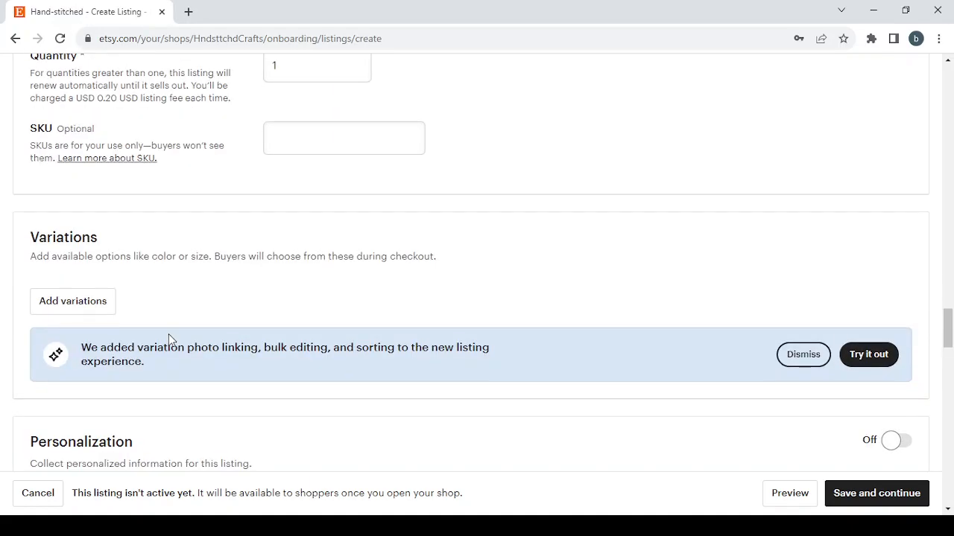
{"action": "scroll", "coordinate": [169, 334], "scroll_direction": "down", "scroll_amount": 1}
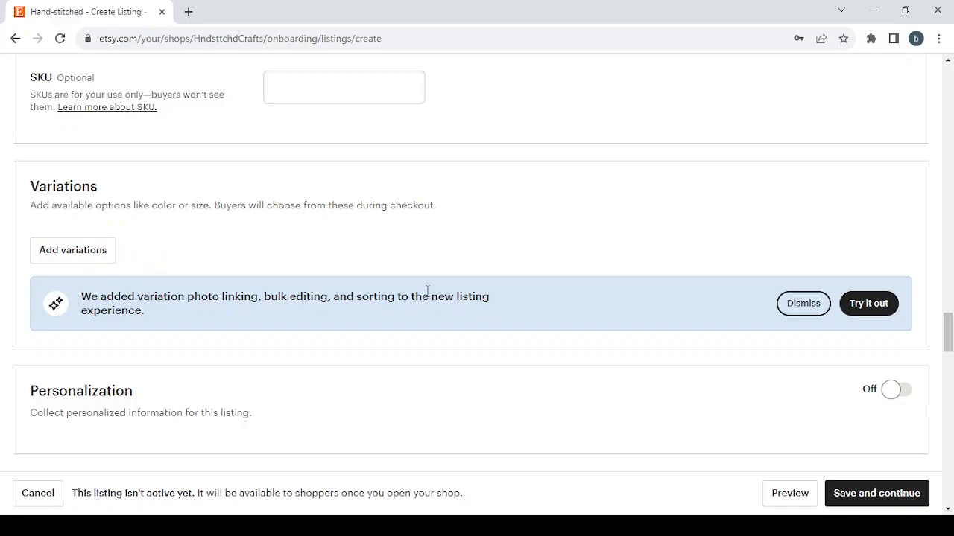
{"action": "scroll", "coordinate": [426, 291], "scroll_direction": "down", "scroll_amount": 1}
{"action": "scroll", "coordinate": [426, 292], "scroll_direction": "down", "scroll_amount": 1}
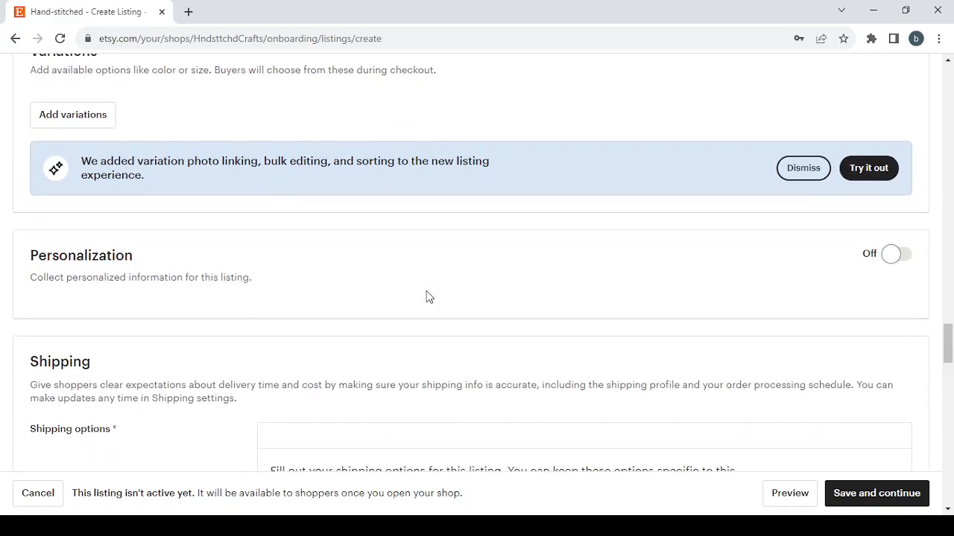
{"action": "scroll", "coordinate": [427, 296], "scroll_direction": "down", "scroll_amount": 1}
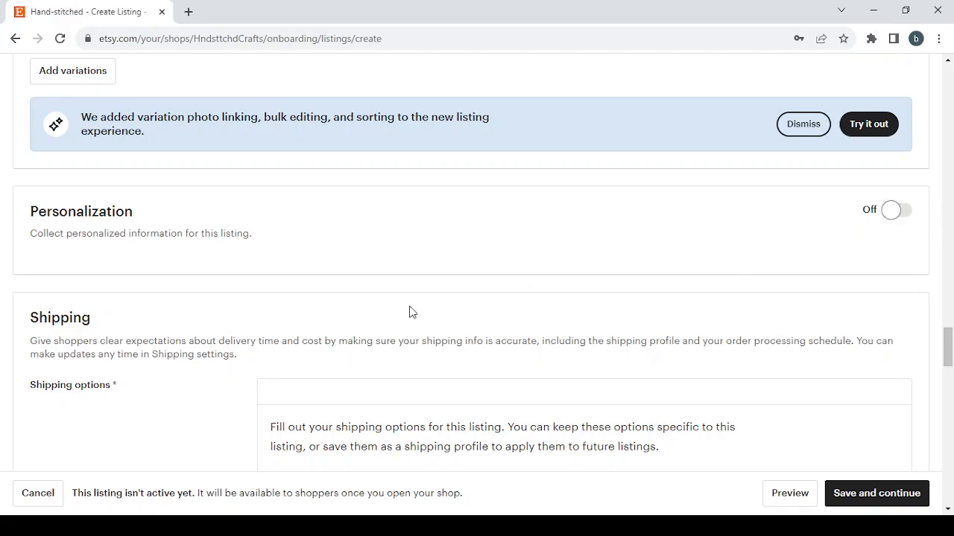
Review the listing's shipping options, shipping upgrades, customs information, and returns and exchanges policies.
{"action": "scroll", "coordinate": [411, 312], "scroll_direction": "down", "scroll_amount": 4}
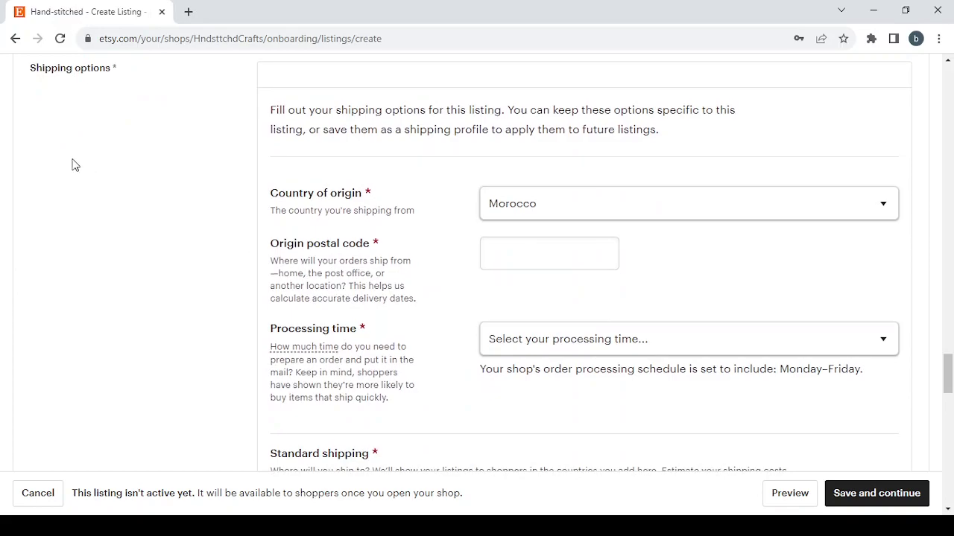
{"action": "scroll", "coordinate": [73, 165], "scroll_direction": "up", "scroll_amount": 2}
{"action": "scroll", "coordinate": [73, 164], "scroll_direction": "down", "scroll_amount": 1}
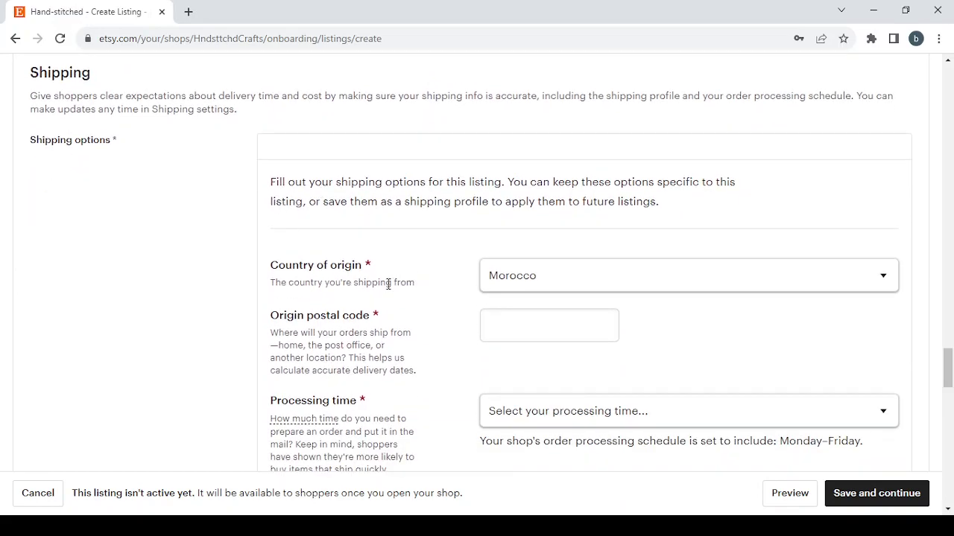
{"action": "scroll", "coordinate": [394, 283], "scroll_direction": "down", "scroll_amount": 1}
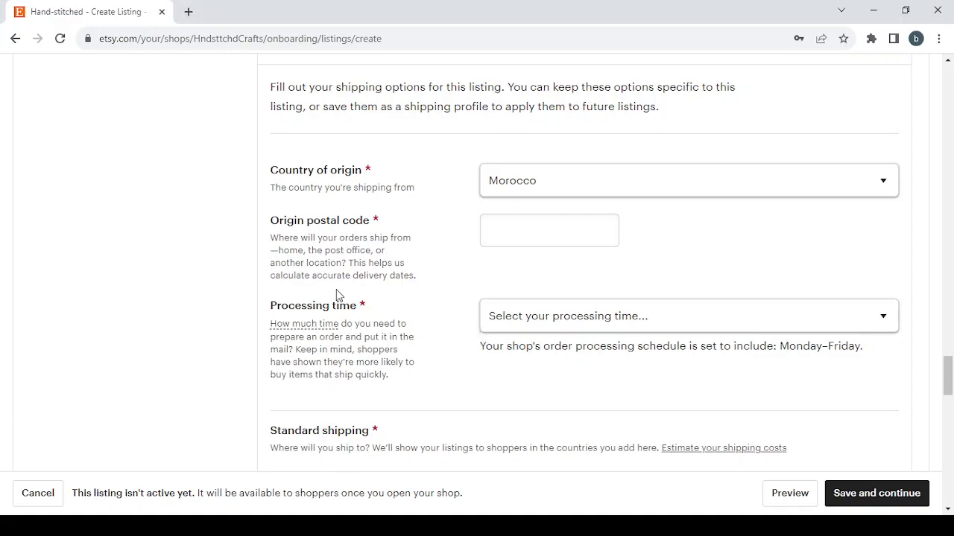
{"action": "scroll", "coordinate": [336, 298], "scroll_direction": "down", "scroll_amount": 8}
{"action": "scroll", "coordinate": [336, 292], "scroll_direction": "down", "scroll_amount": 1}
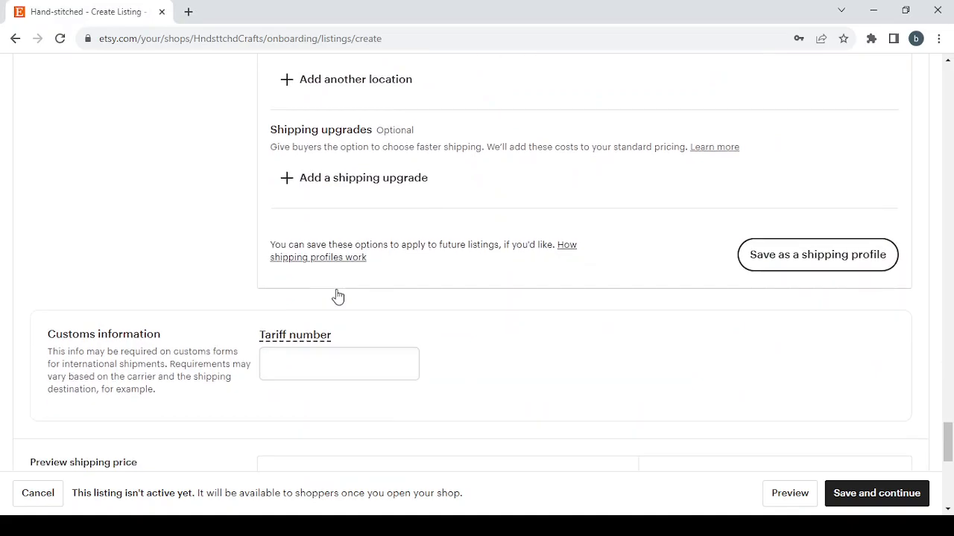
{"action": "scroll", "coordinate": [335, 296], "scroll_direction": "up", "scroll_amount": 4}
{"action": "scroll", "coordinate": [336, 296], "scroll_direction": "down", "scroll_amount": 8}
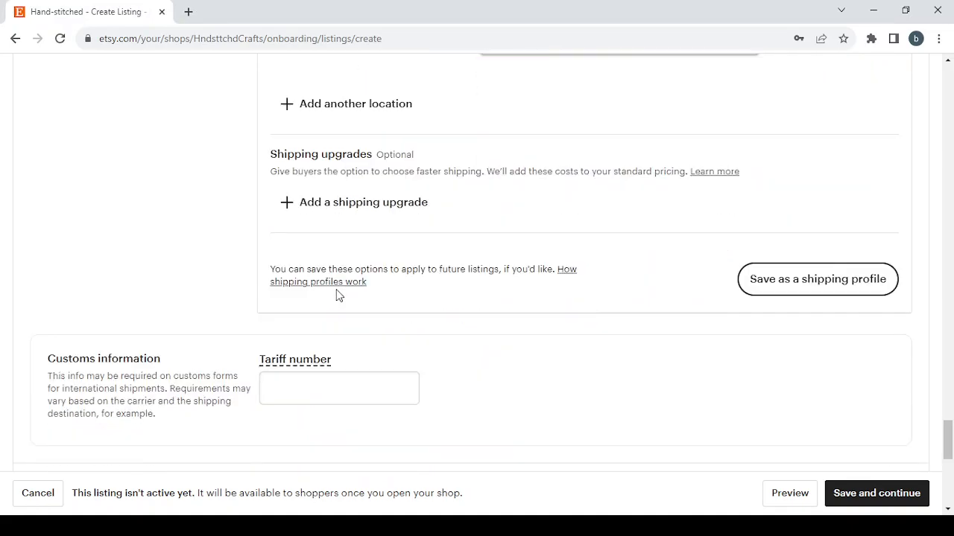
{"action": "scroll", "coordinate": [336, 296], "scroll_direction": "down", "scroll_amount": 3}
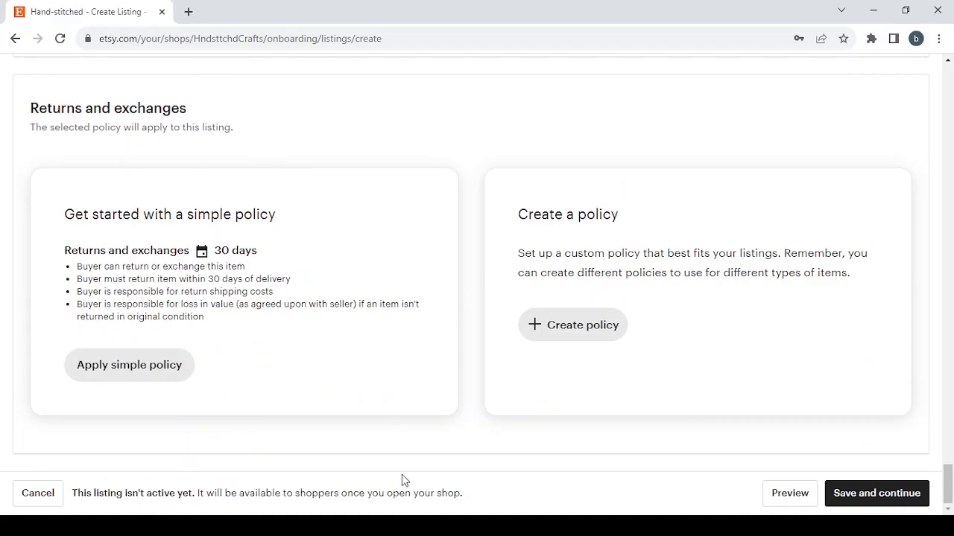
{"action": "left_click", "coordinate": [405, 526]}
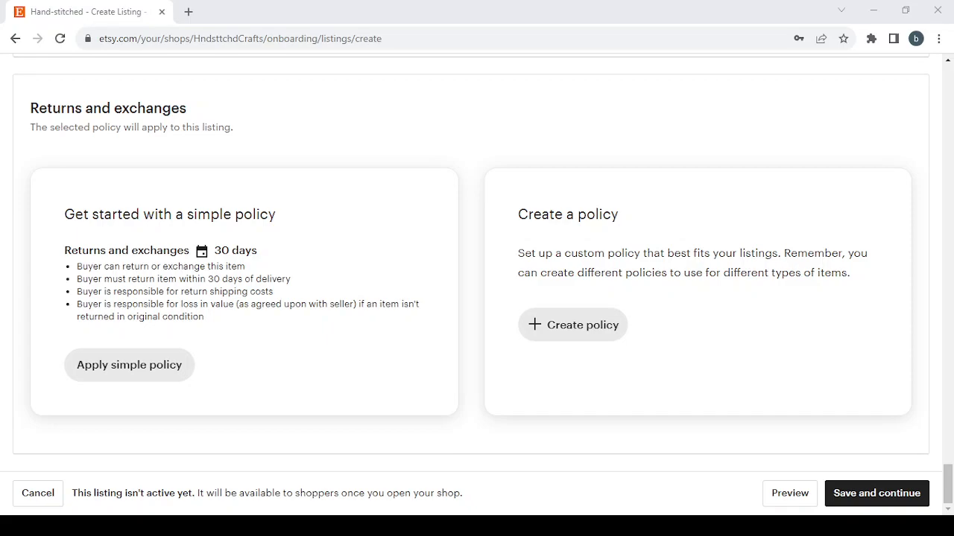